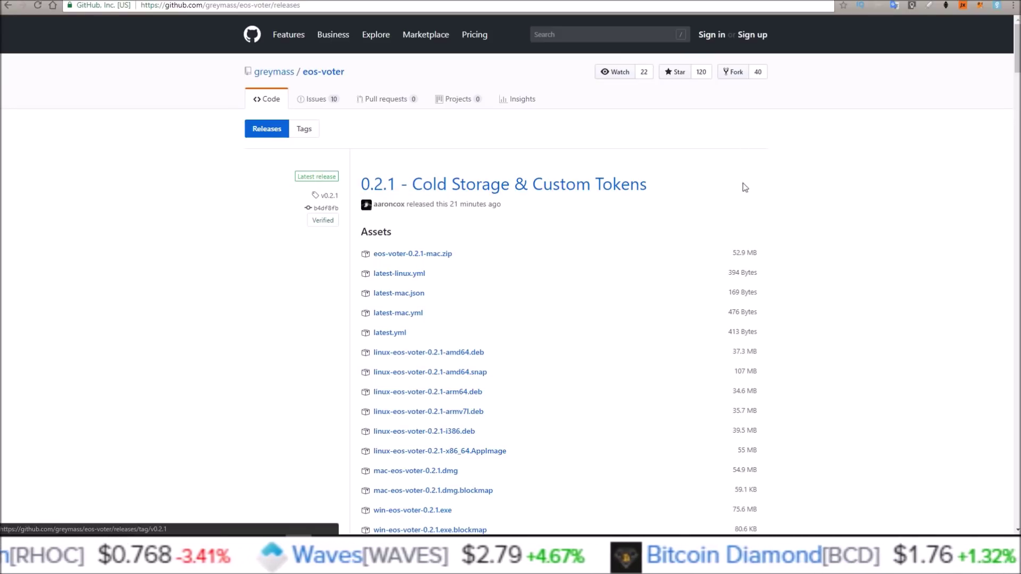
Highlight 'Custom Tokens' in the eos-voter 0.2.1 release title, then clear the selection
{"action": "left_click_drag", "start_coordinate": [688, 185], "coordinate": [532, 184]}
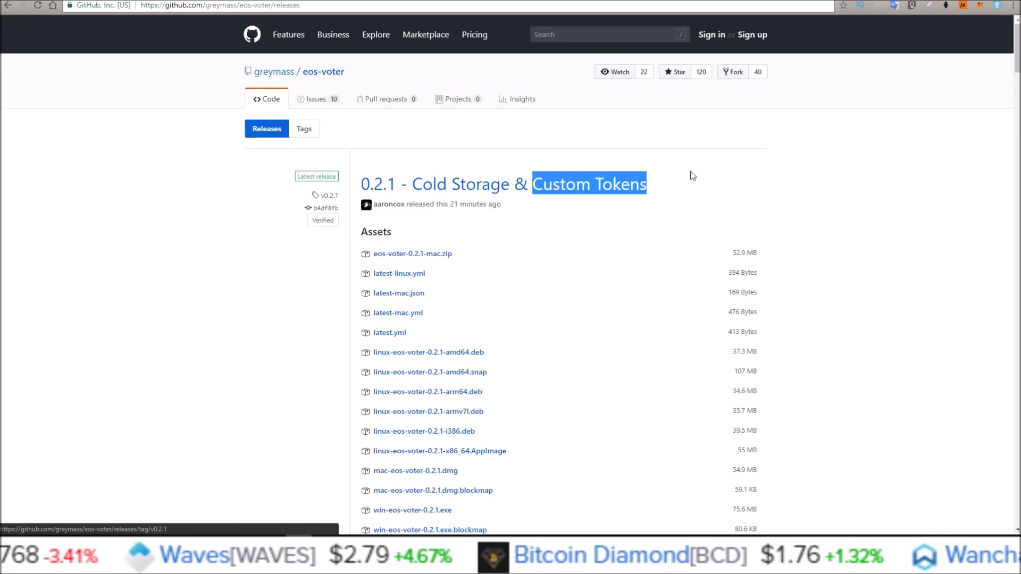
{"action": "left_click", "coordinate": [708, 173]}
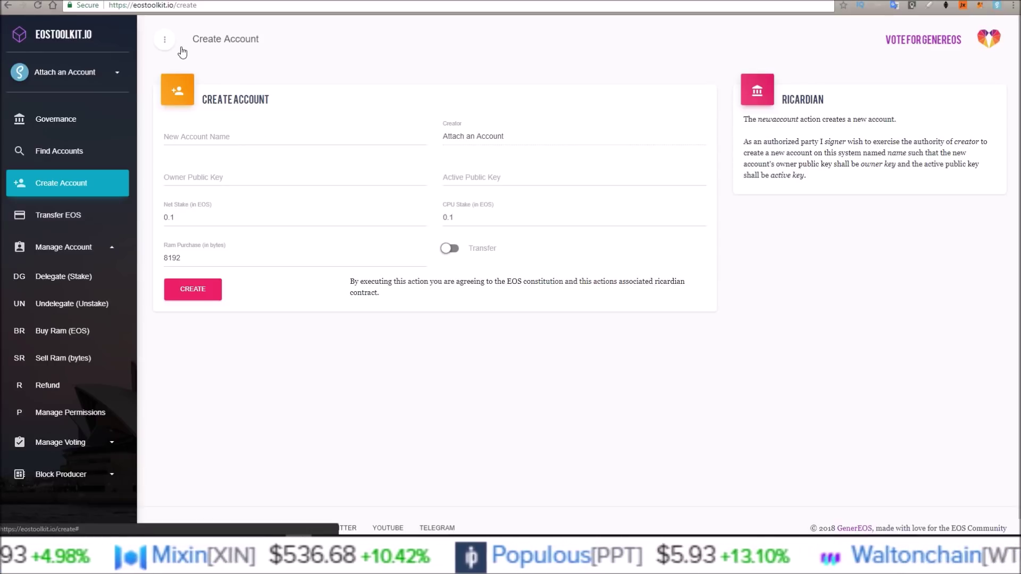
Attach the creator EOS account by connecting through Scatter and accepting the identity request
{"action": "left_click", "coordinate": [77, 74]}
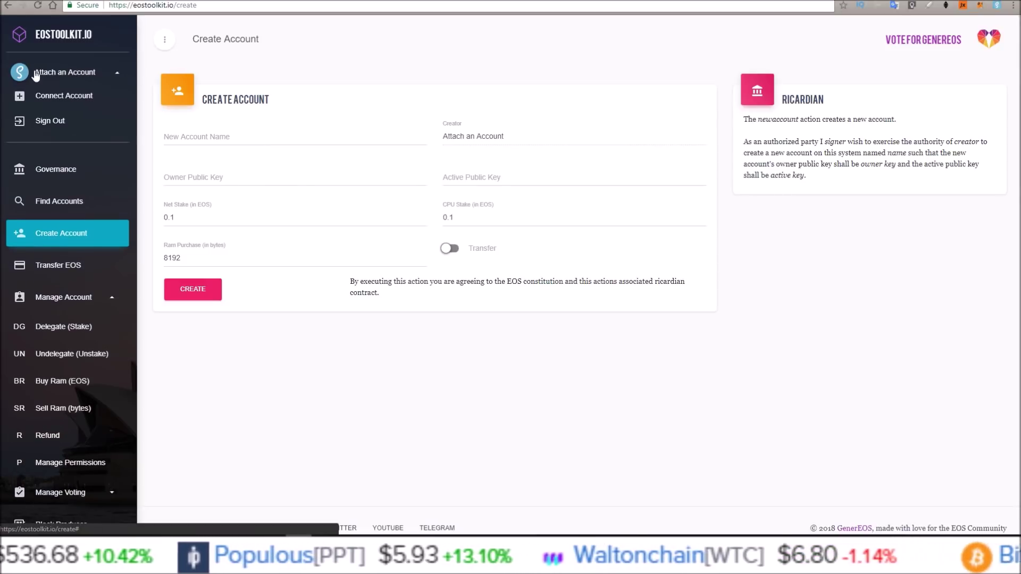
{"action": "left_click", "coordinate": [38, 96]}
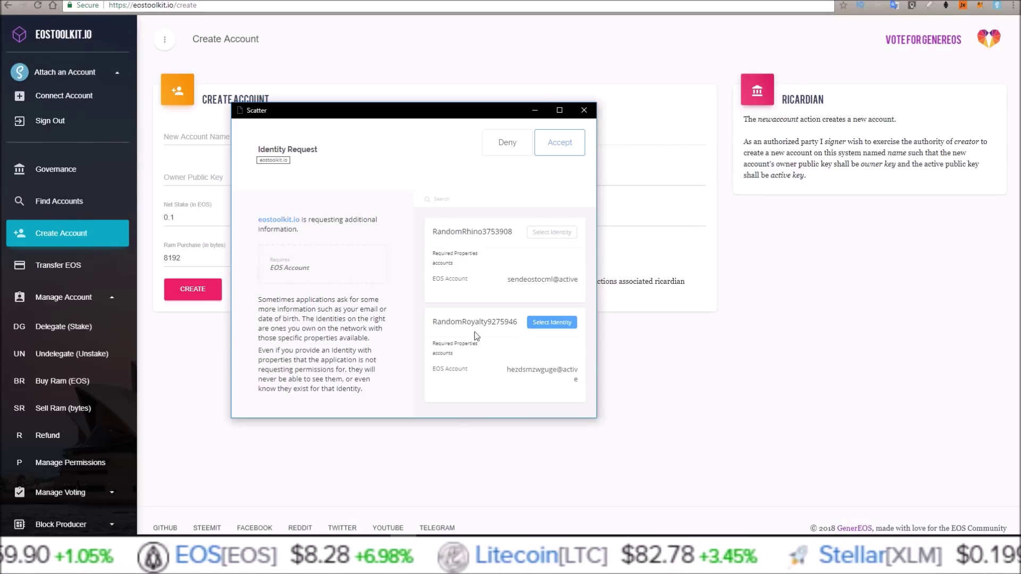
{"action": "left_click", "coordinate": [553, 144]}
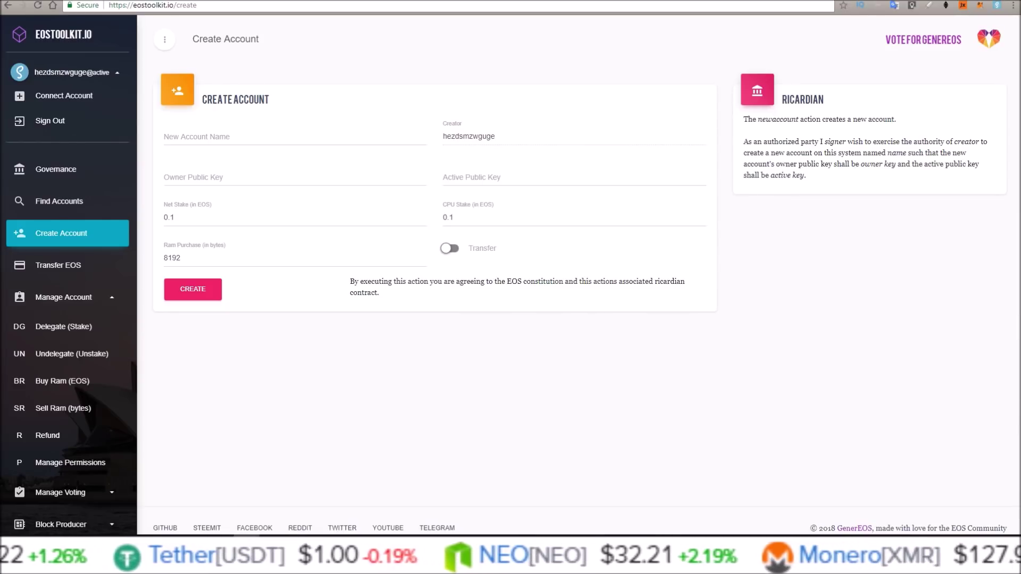
{"action": "left_click", "coordinate": [998, 8]}
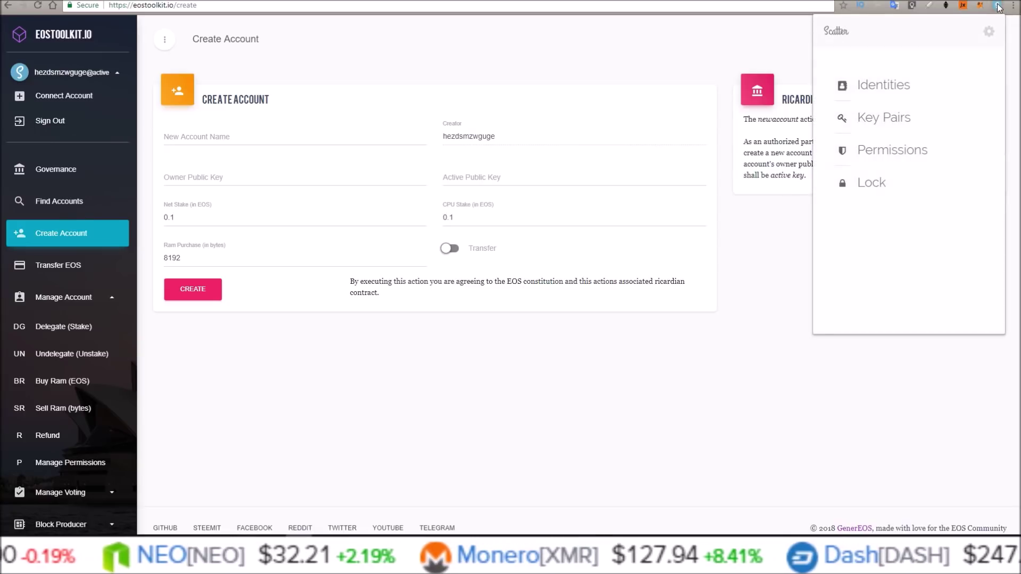
Generate a Scatter key pair named sendeostorob and copy its keys into the Notepad file
{"action": "left_click", "coordinate": [883, 122]}
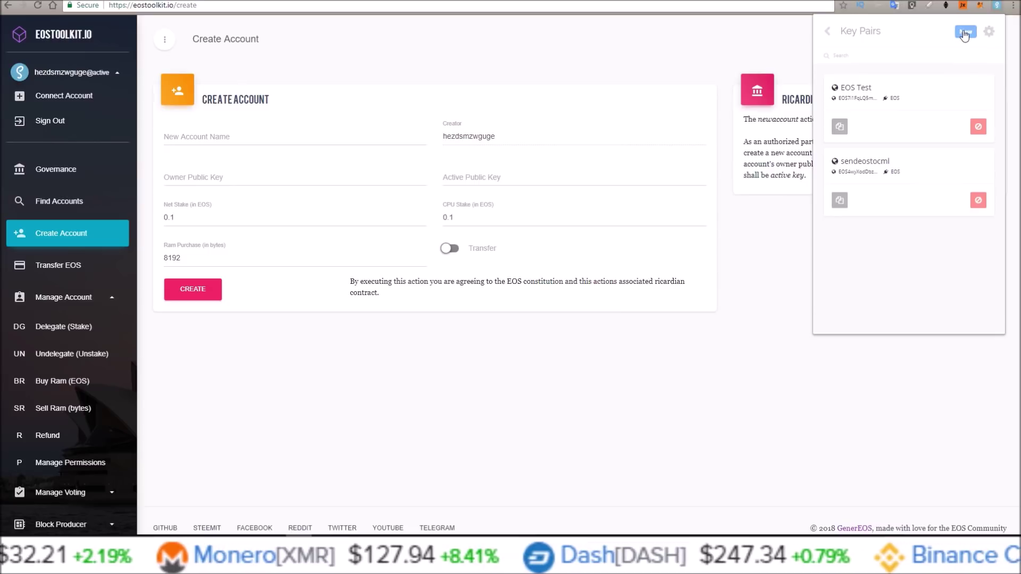
{"action": "left_click", "coordinate": [964, 33]}
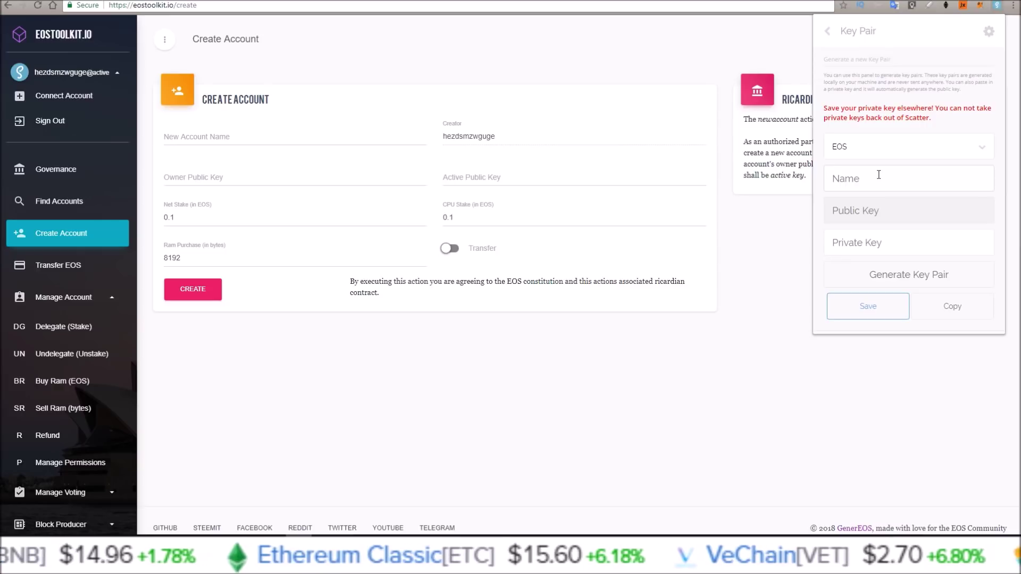
{"action": "type", "text": "send"}
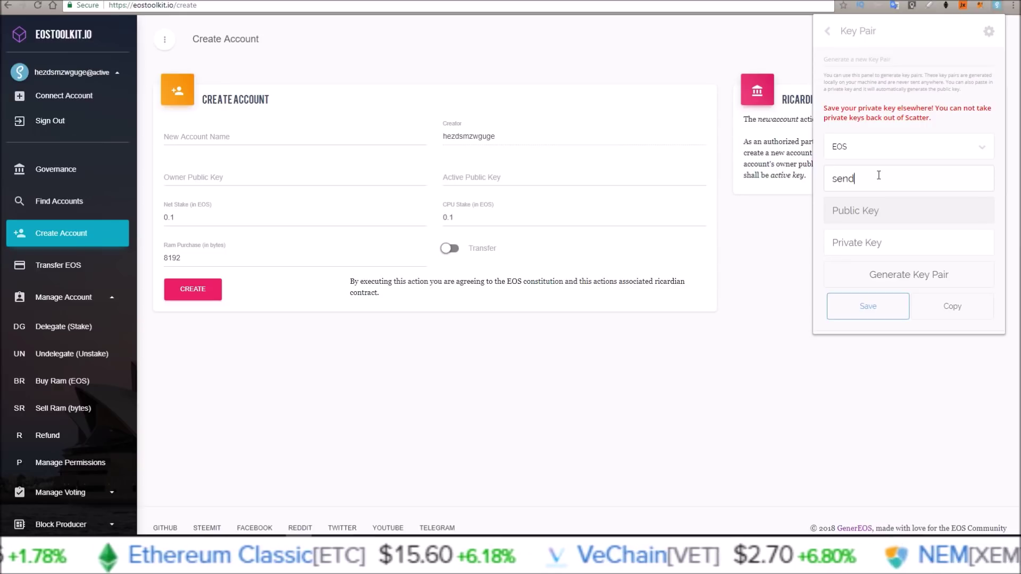
{"action": "type", "text": "eo"}
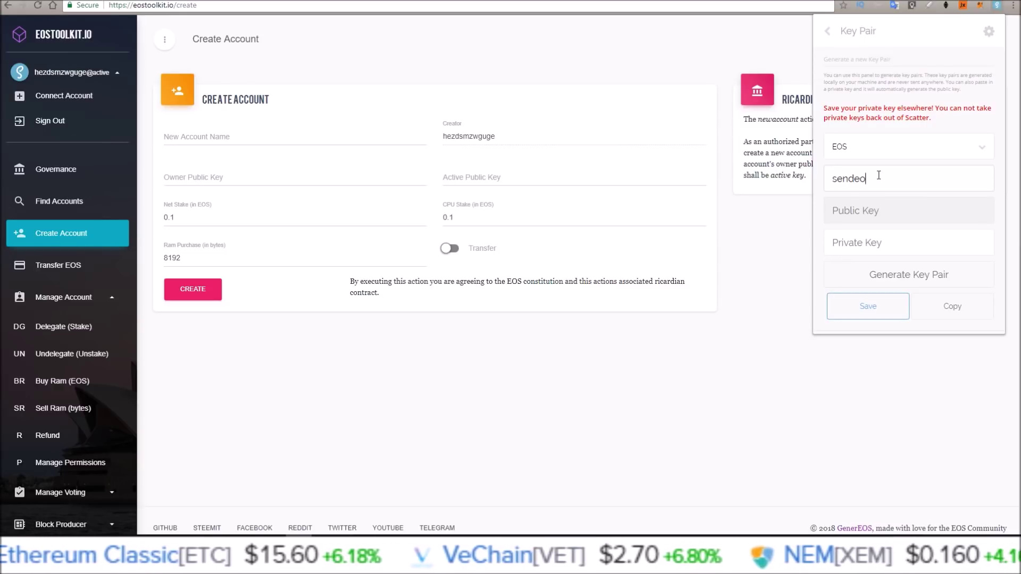
{"action": "type", "text": "storob"}
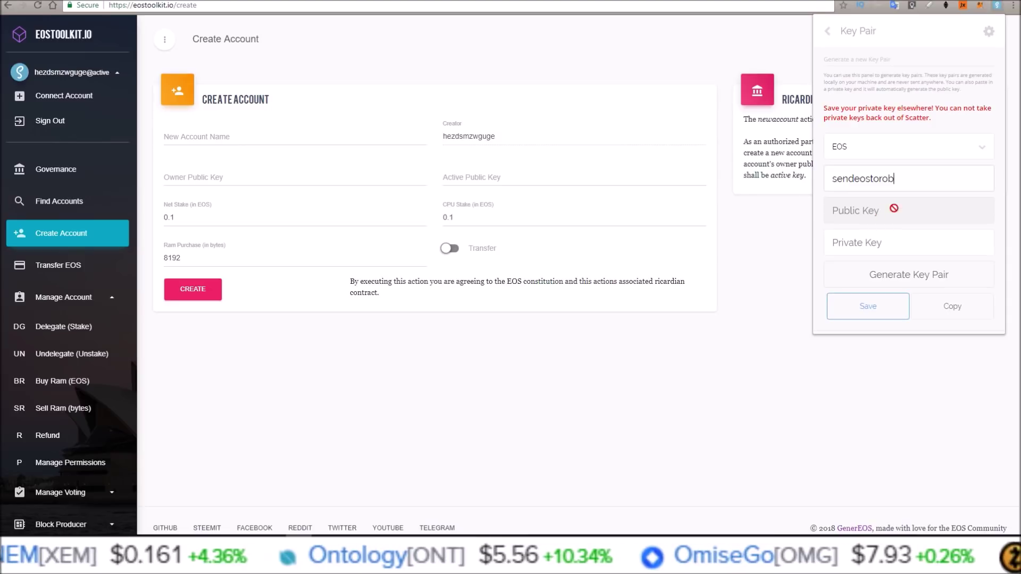
{"action": "left_click", "coordinate": [895, 280]}
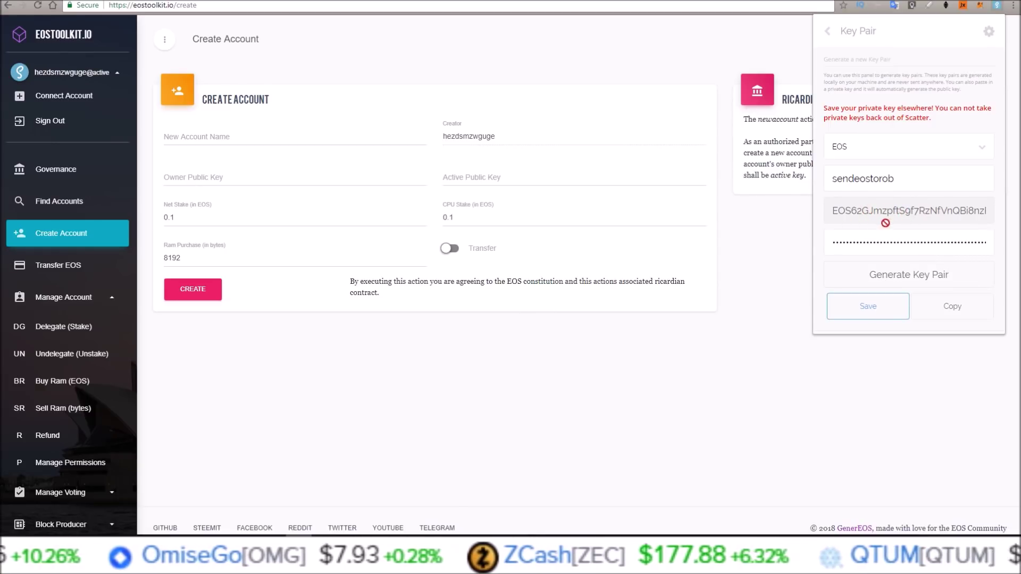
{"action": "left_click", "coordinate": [946, 310]}
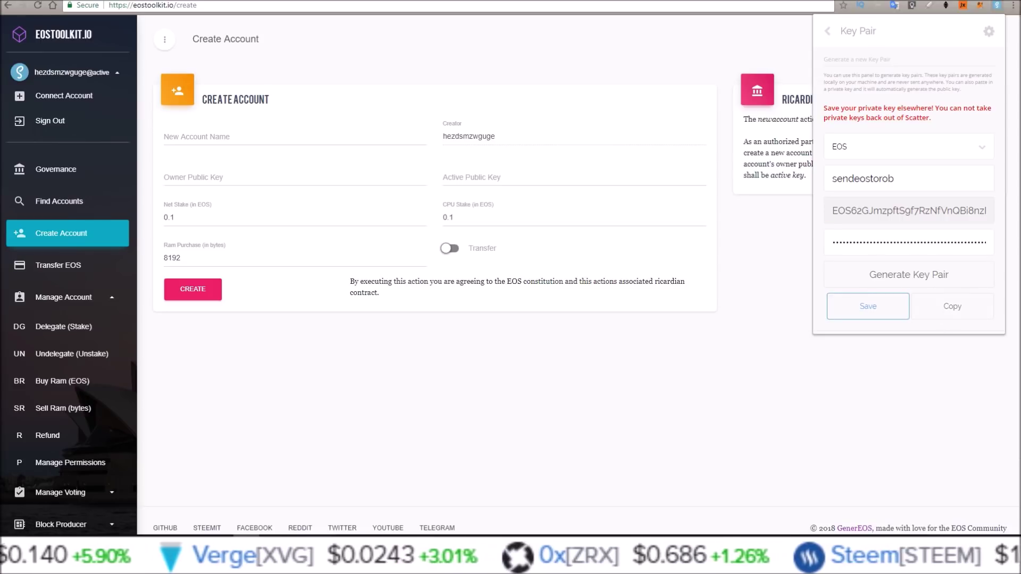
{"action": "key", "text": "alt+Tab"}
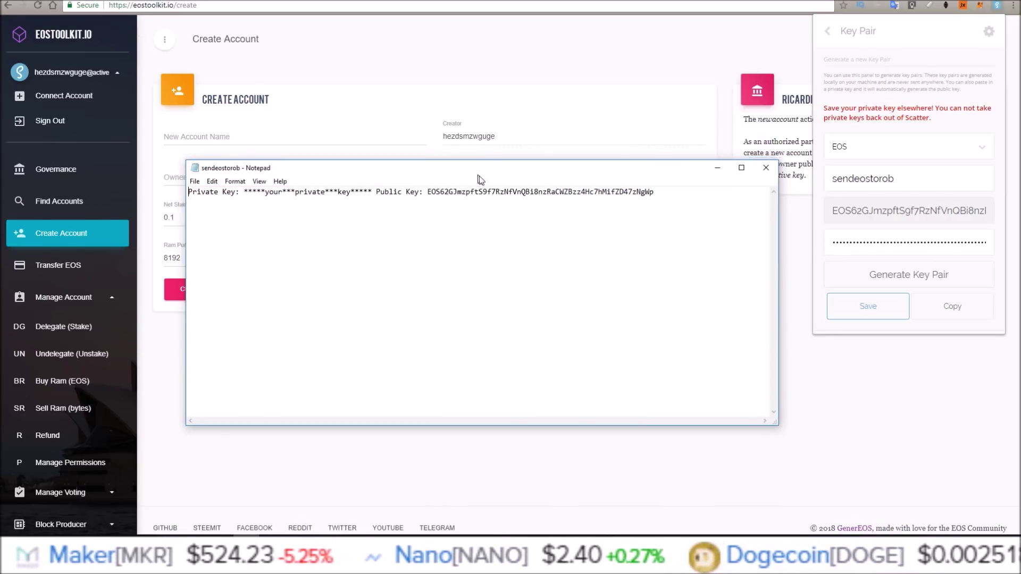
{"action": "left_click_drag", "start_coordinate": [476, 172], "coordinate": [493, 232]}
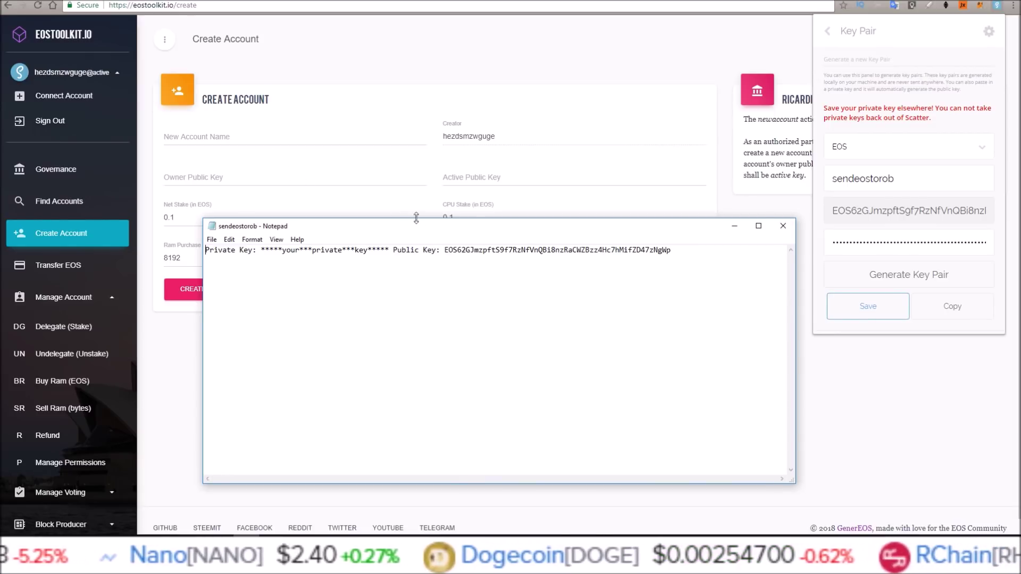
Copy the public key from Notepad and save the sendeostorob key pair in Scatter
{"action": "double_click", "coordinate": [493, 249]}
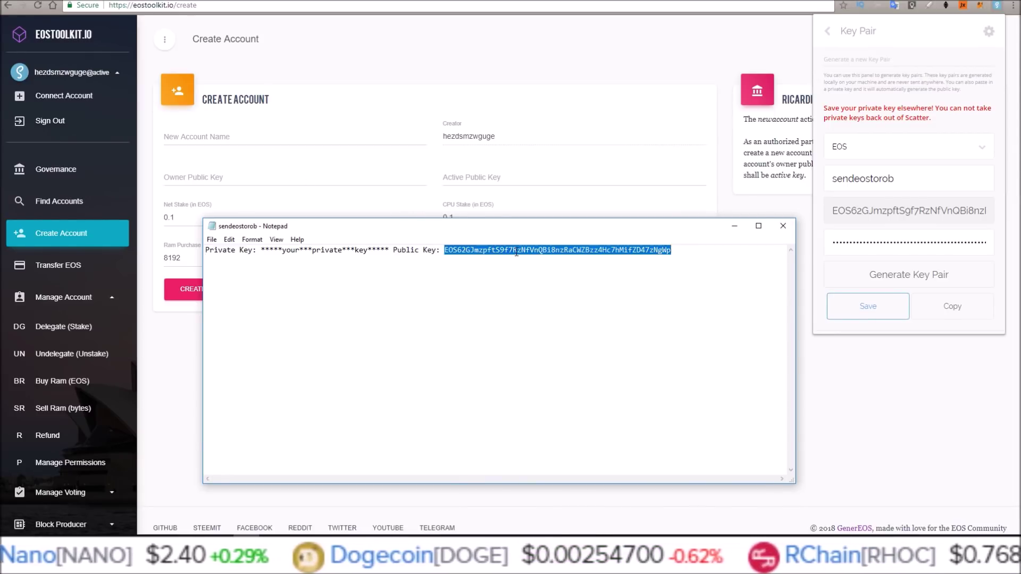
{"action": "right_click", "coordinate": [516, 252]}
{"action": "left_click", "coordinate": [548, 285]}
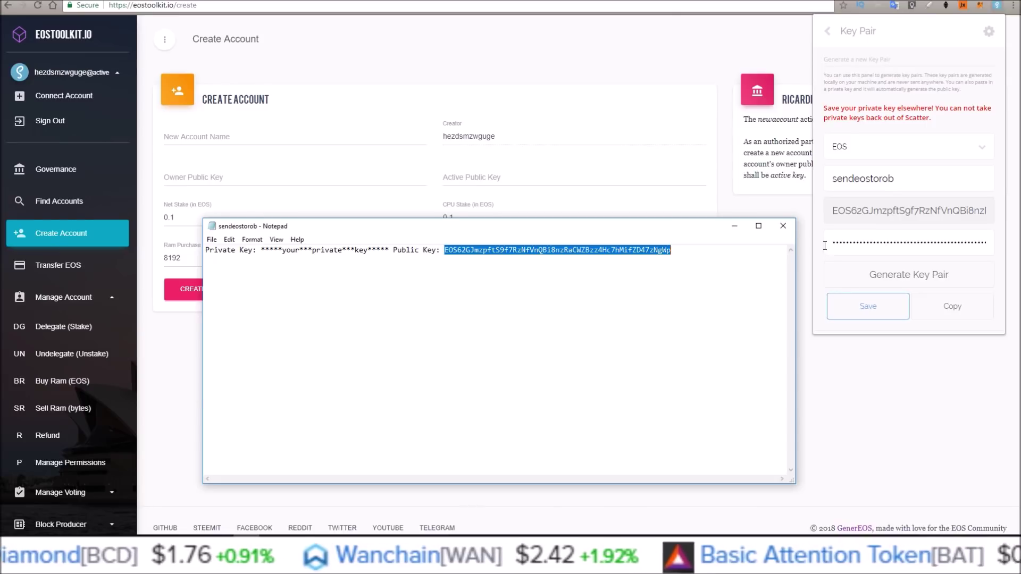
{"action": "left_click", "coordinate": [865, 304]}
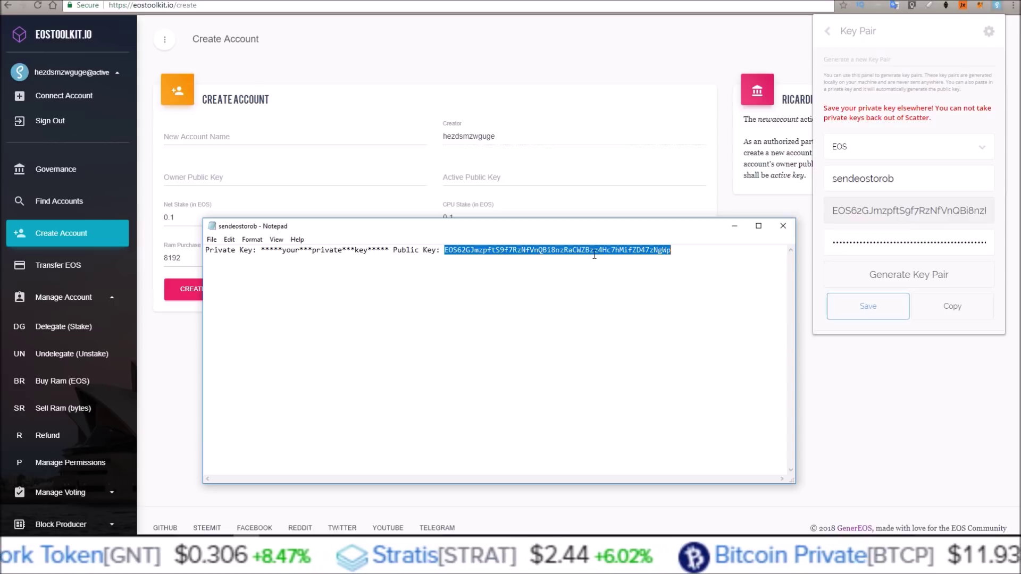
{"action": "left_click", "coordinate": [842, 303]}
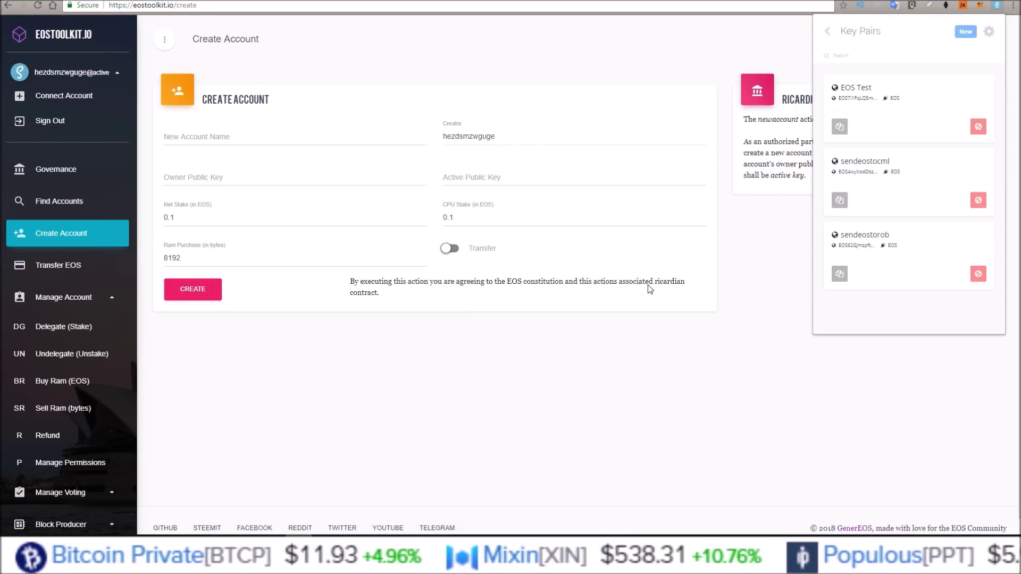
Reselect the public key in Notepad and copy it to the clipboard again
{"action": "left_click", "coordinate": [242, 563]}
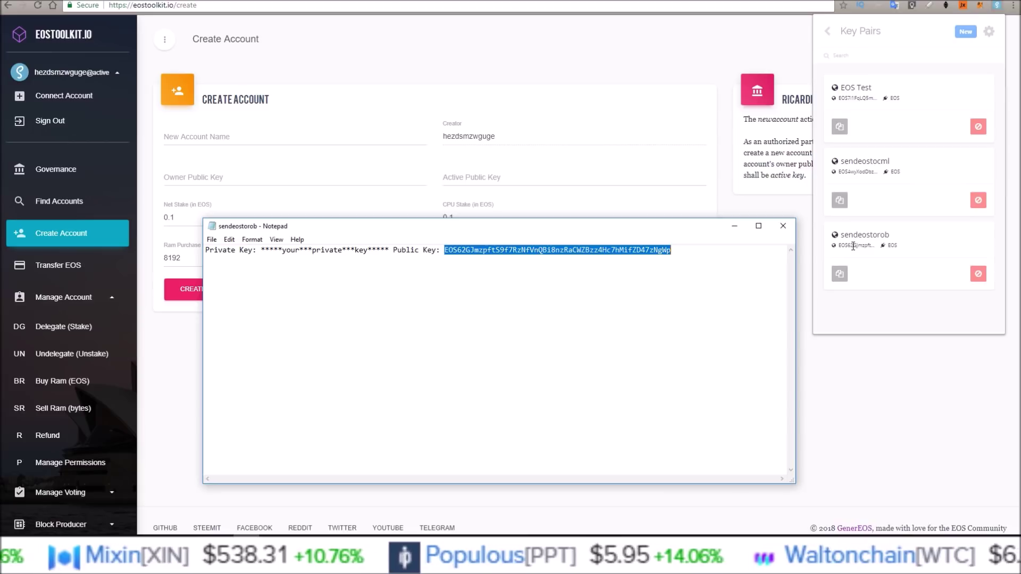
{"action": "left_click", "coordinate": [540, 250]}
{"action": "double_click", "coordinate": [540, 250]}
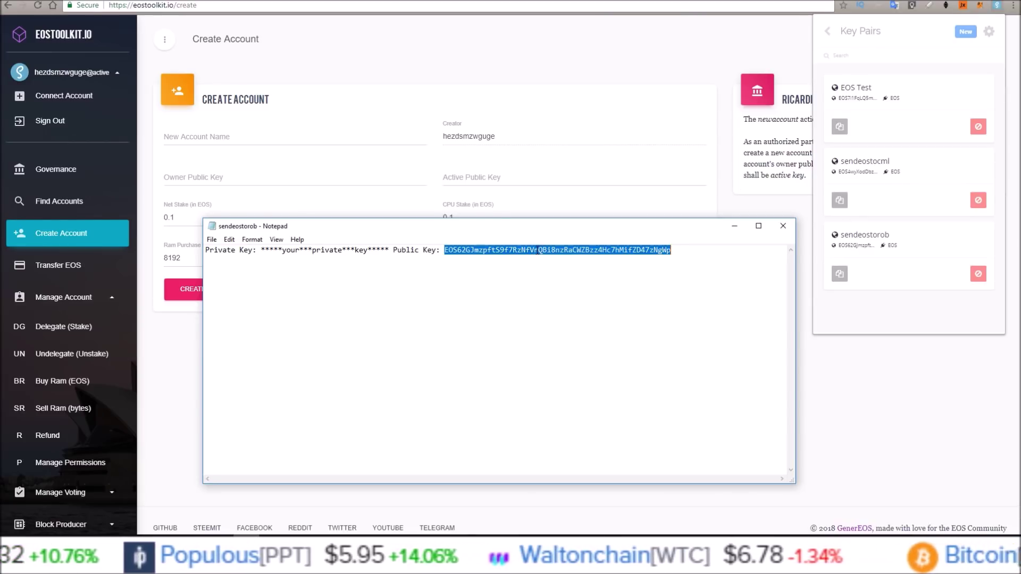
{"action": "right_click", "coordinate": [539, 250]}
{"action": "left_click", "coordinate": [559, 285]}
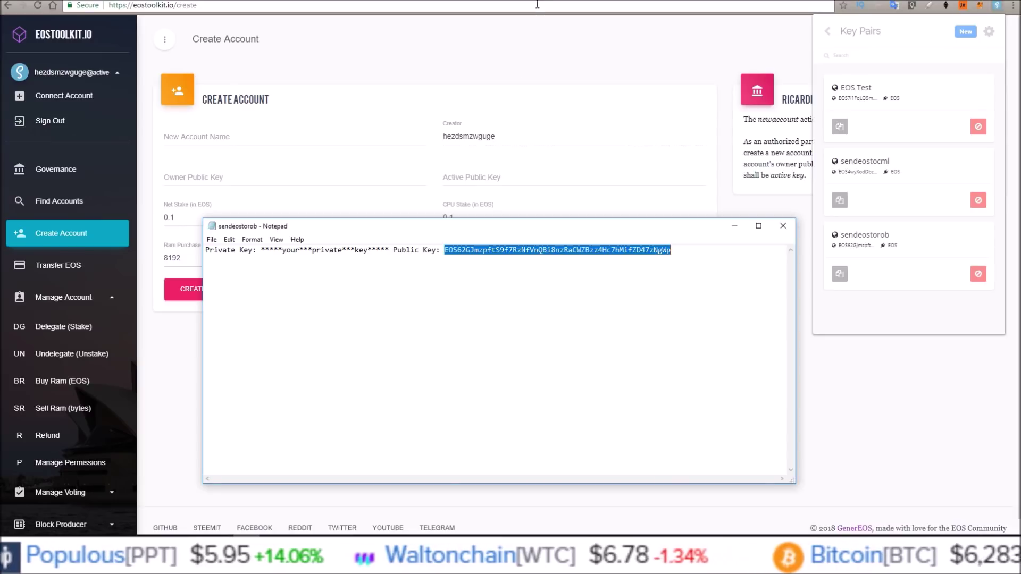
{"action": "left_click", "coordinate": [330, 196]}
Paste the public key into both the Owner and Active Public Key fields
{"action": "right_click", "coordinate": [231, 176]}
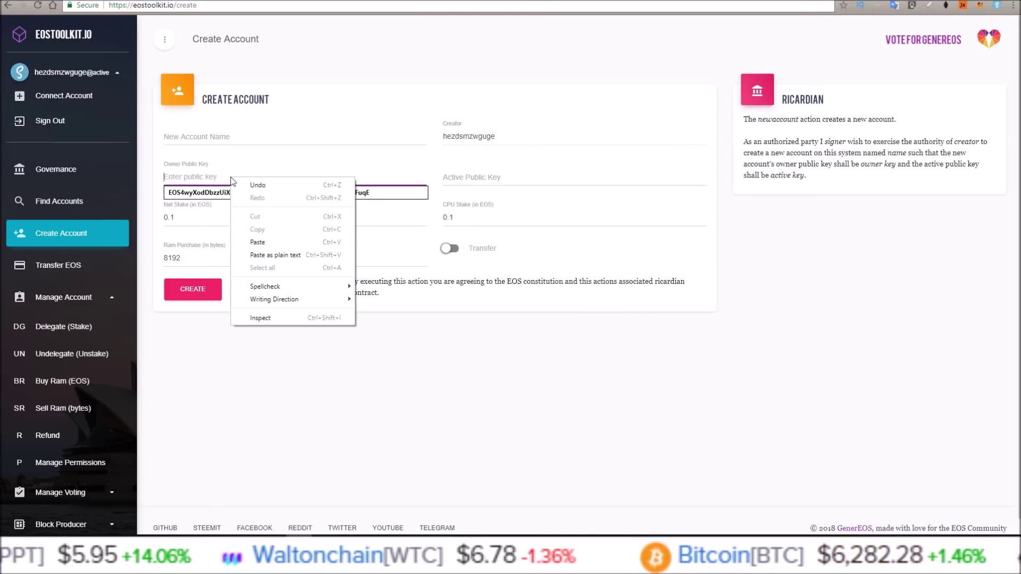
{"action": "left_click", "coordinate": [250, 242]}
{"action": "left_click", "coordinate": [478, 178]}
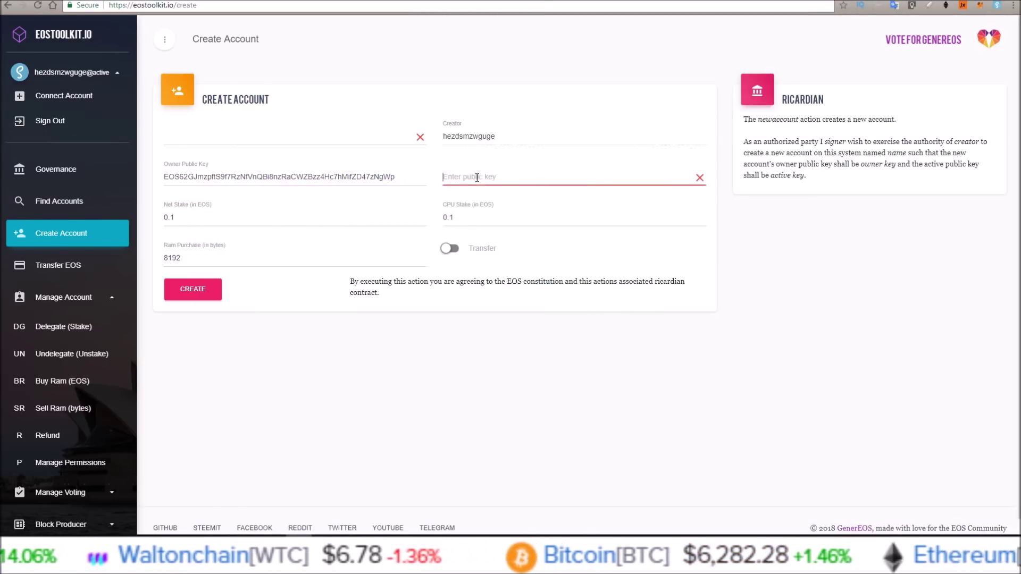
{"action": "right_click", "coordinate": [478, 177]}
{"action": "left_click", "coordinate": [506, 242]}
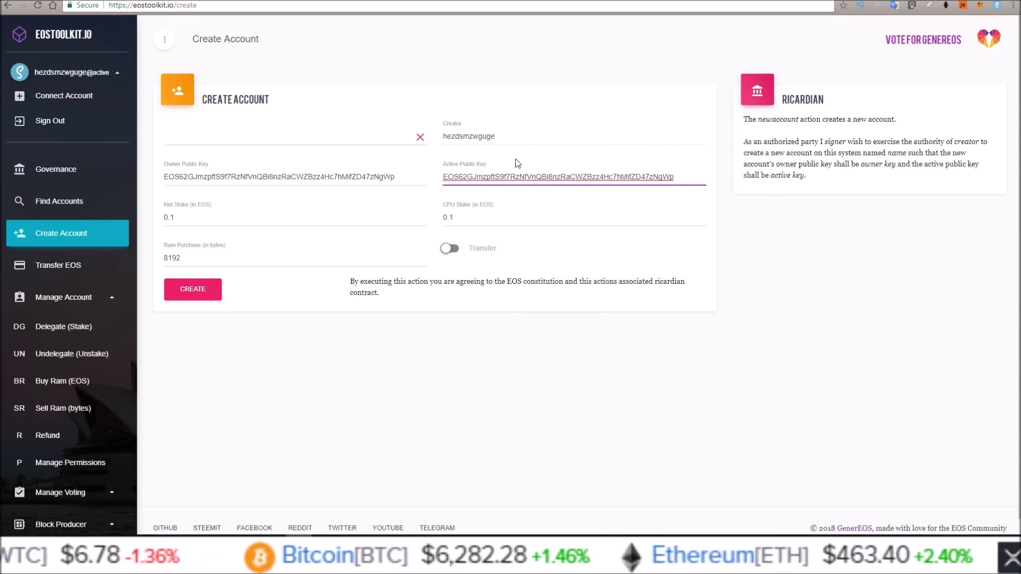
{"action": "left_click", "coordinate": [297, 136]}
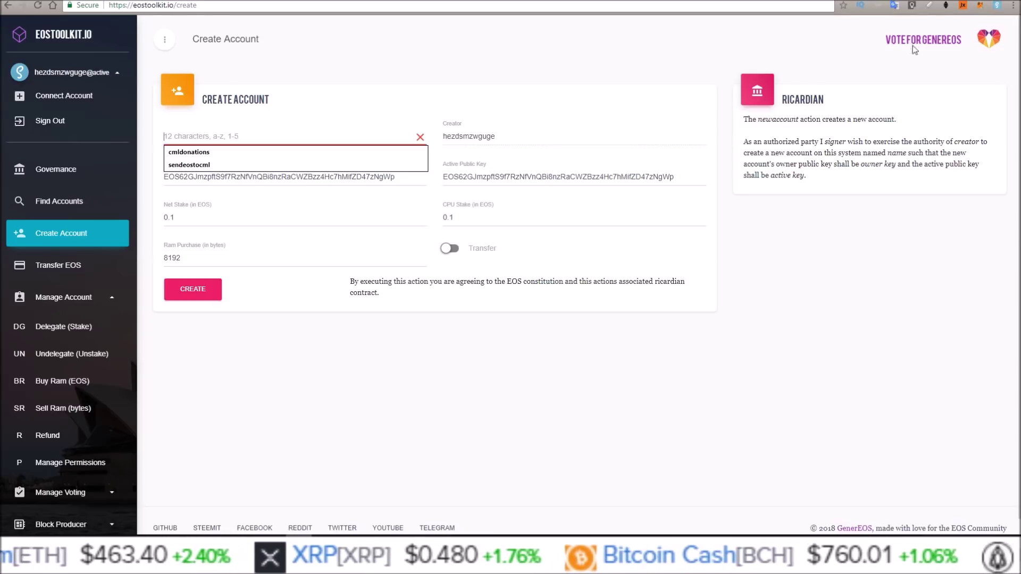
{"action": "left_click", "coordinate": [996, 6]}
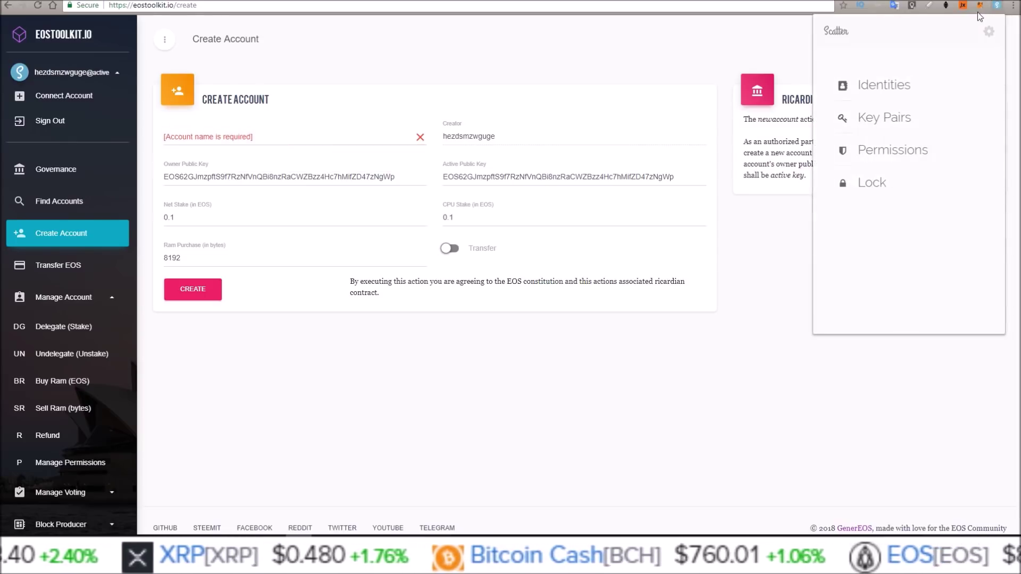
{"action": "left_click", "coordinate": [894, 120]}
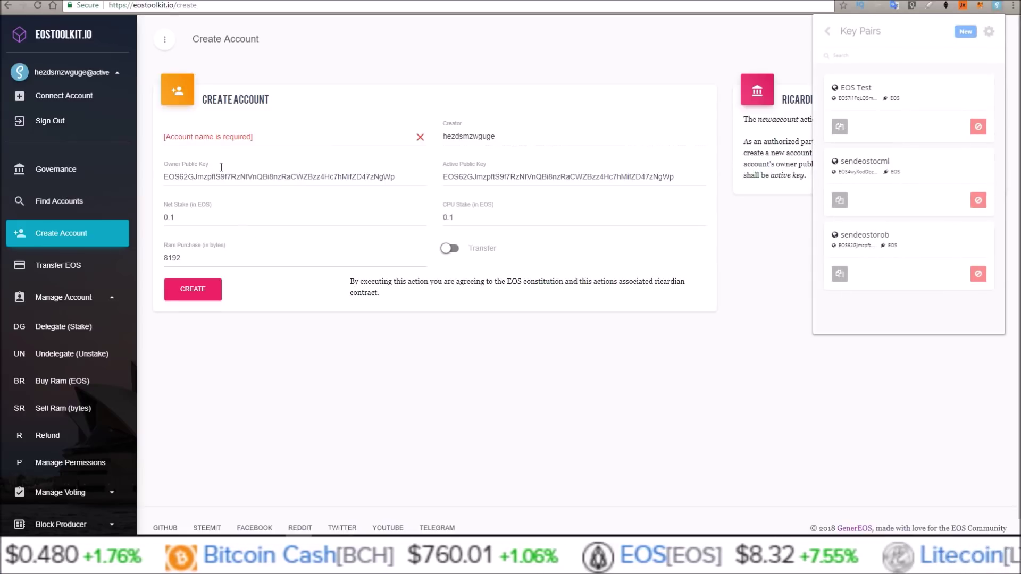
{"action": "left_click", "coordinate": [201, 136]}
{"action": "type", "text": "s"}
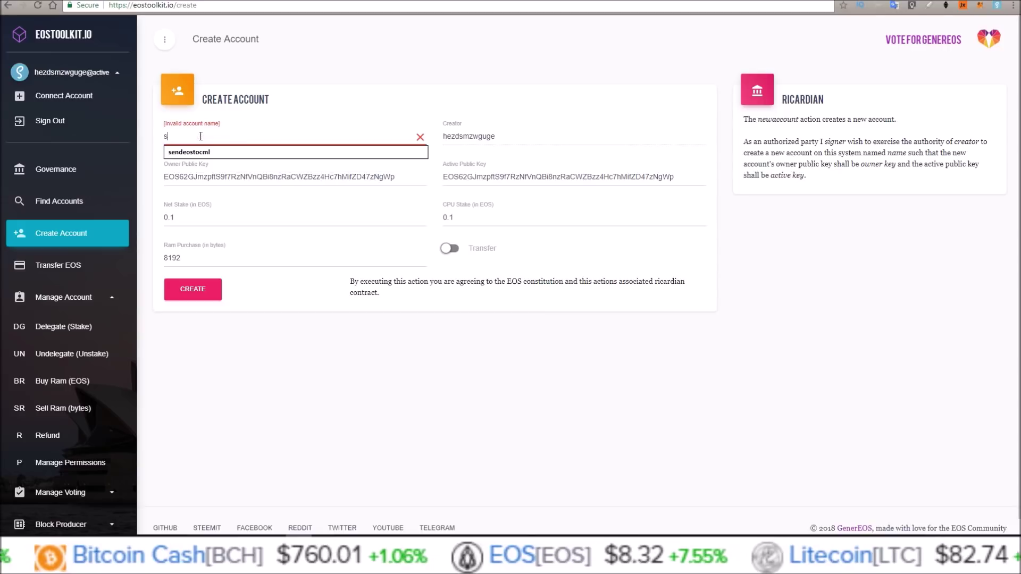
{"action": "type", "text": "endeosto"}
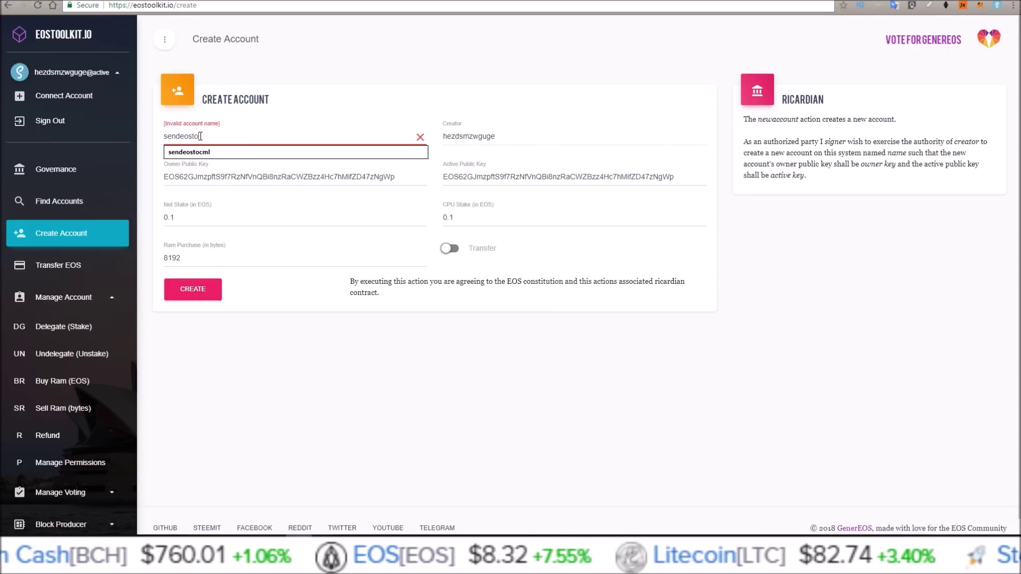
{"action": "type", "text": "rob"}
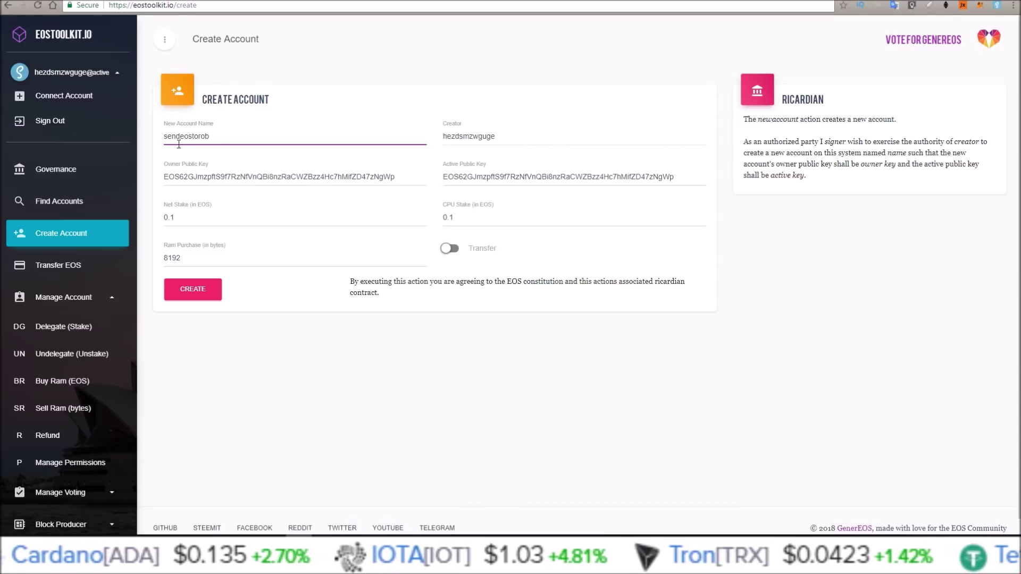
{"action": "left_click", "coordinate": [195, 292]}
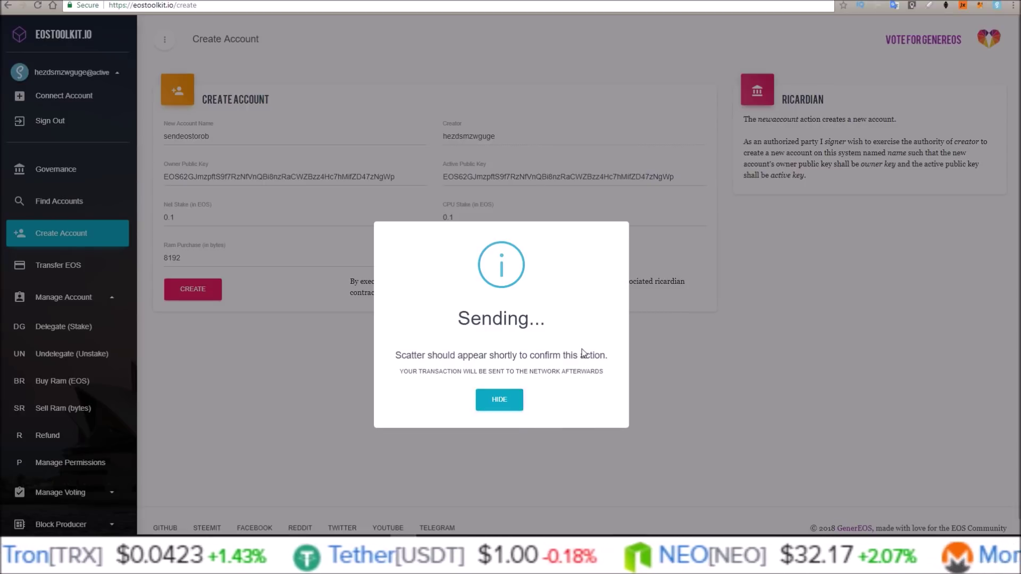
Approve the Scatter signature request for creating the account
{"action": "left_click_drag", "start_coordinate": [746, 170], "coordinate": [381, 135]}
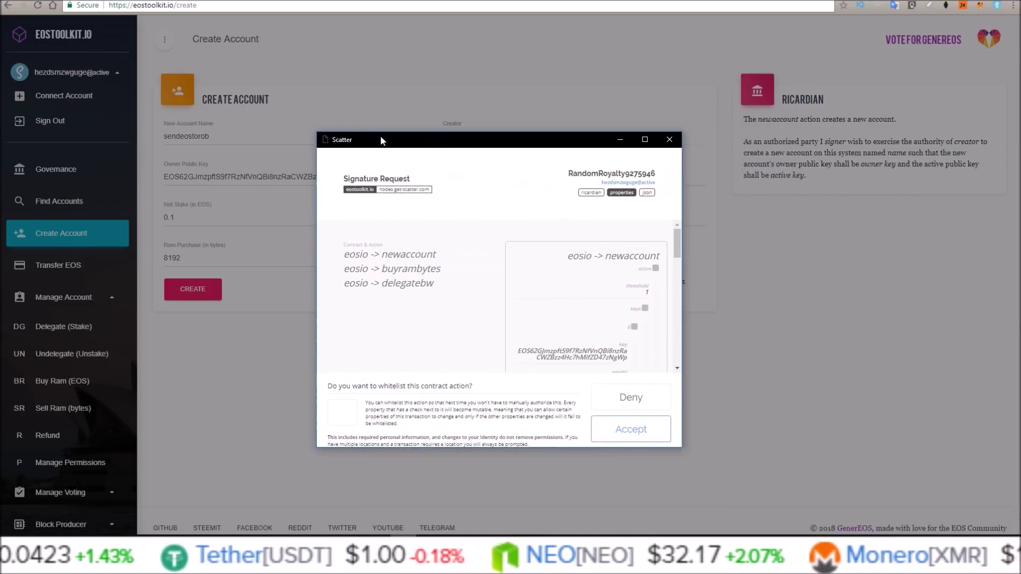
{"action": "left_click_drag", "start_coordinate": [675, 245], "coordinate": [669, 278]}
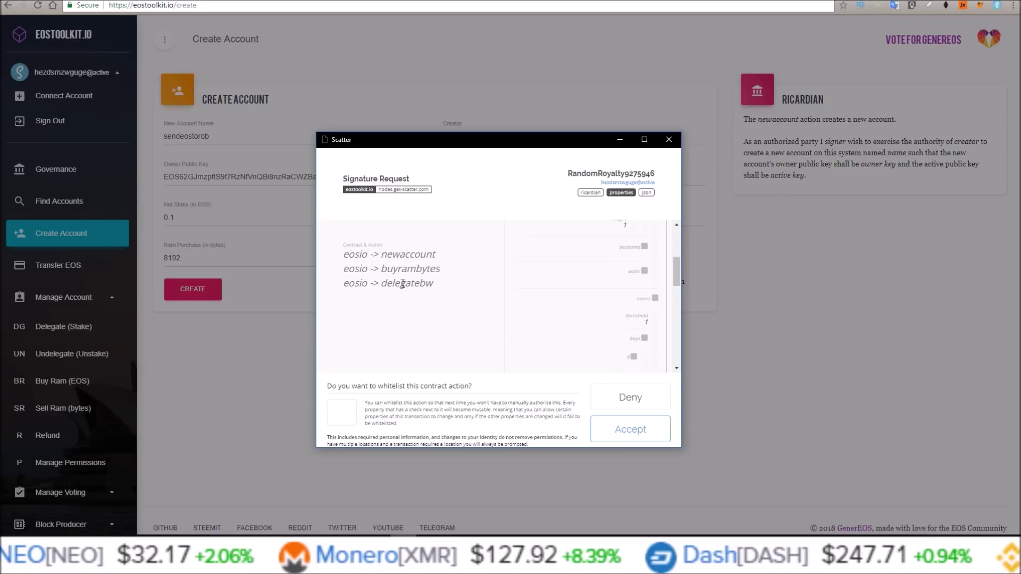
{"action": "left_click_drag", "start_coordinate": [677, 266], "coordinate": [672, 280]}
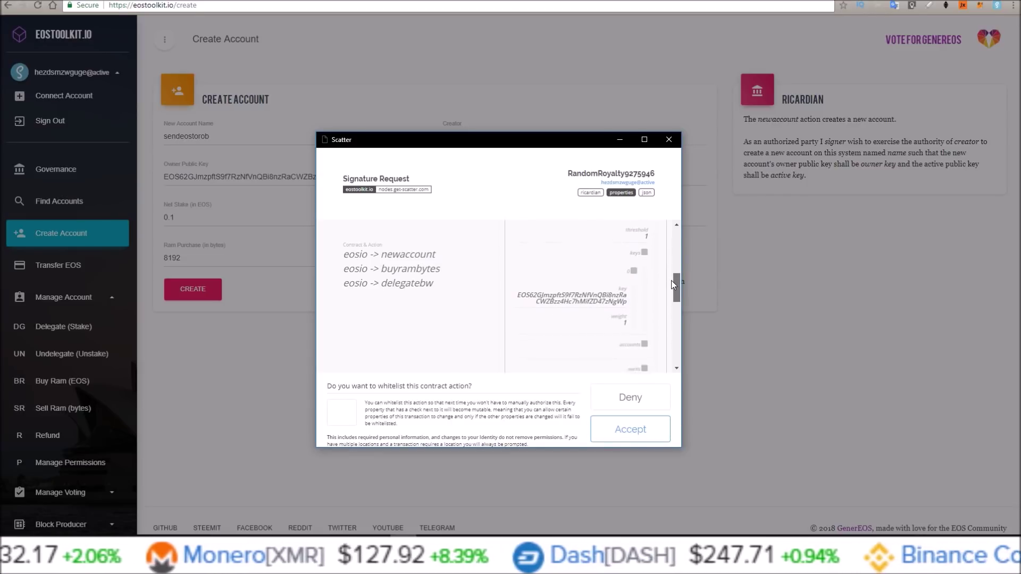
{"action": "left_click", "coordinate": [630, 429]}
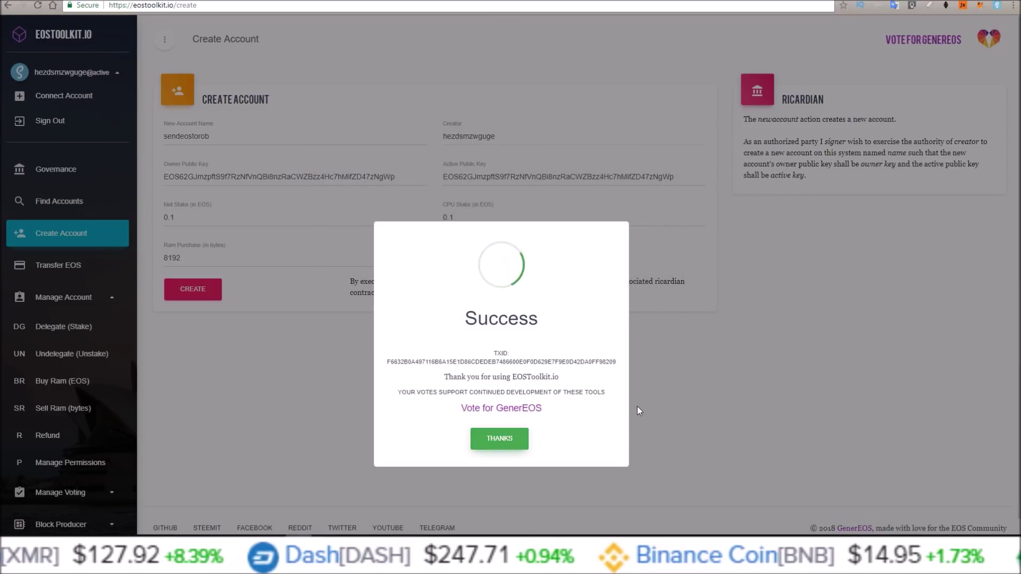
Copy the transaction ID from the Success message
{"action": "double_click", "coordinate": [511, 362]}
{"action": "right_click", "coordinate": [510, 361]}
{"action": "left_click", "coordinate": [537, 368]}
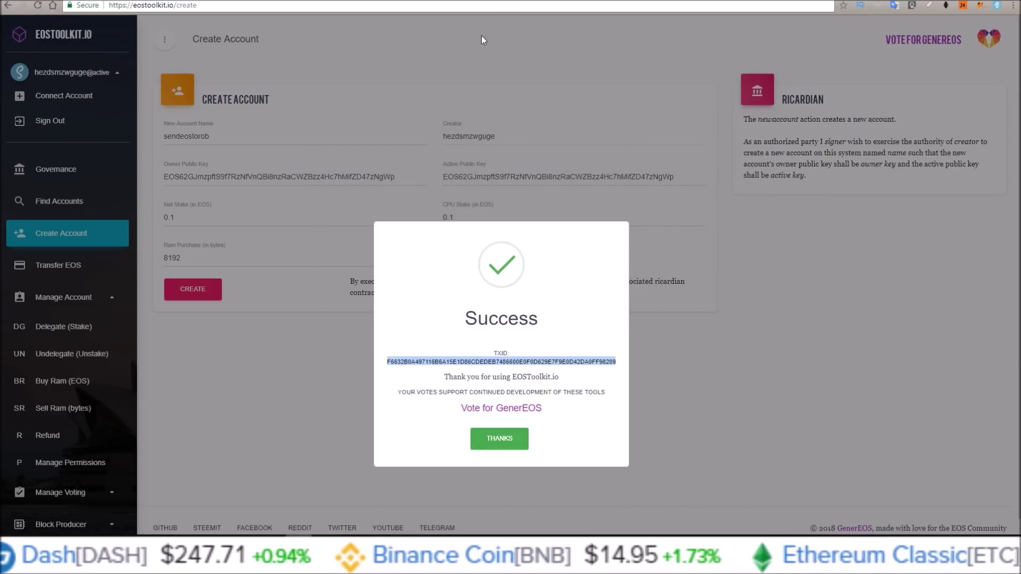
Search EOS Tracker for the pasted transaction ID to show its newaccount, buyrambytes and delegatebw actions
{"action": "key", "text": "ctrl+Tab"}
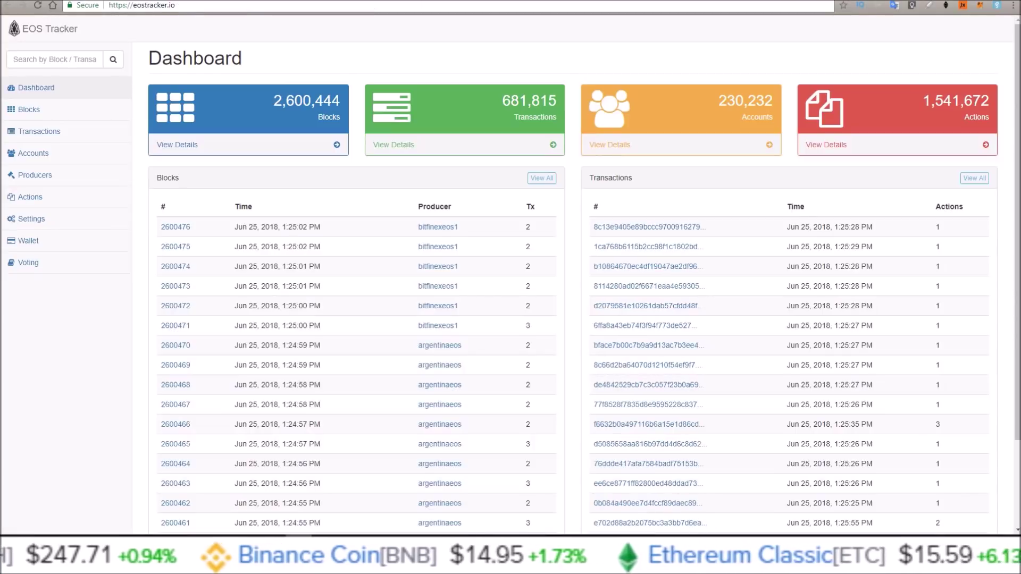
{"action": "left_click", "coordinate": [56, 59]}
{"action": "right_click", "coordinate": [56, 59]}
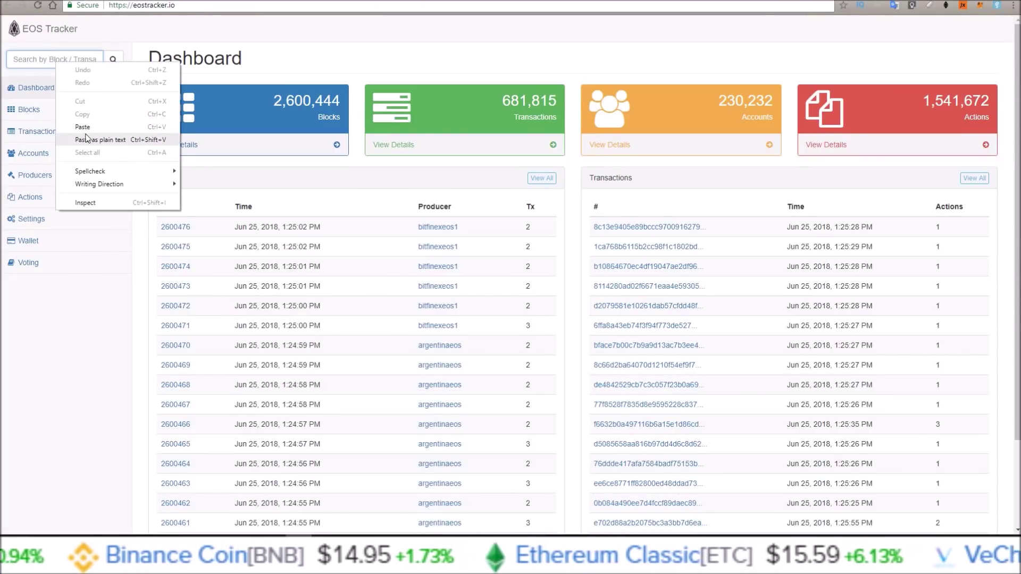
{"action": "left_click", "coordinate": [85, 135]}
{"action": "key", "text": "Return"}
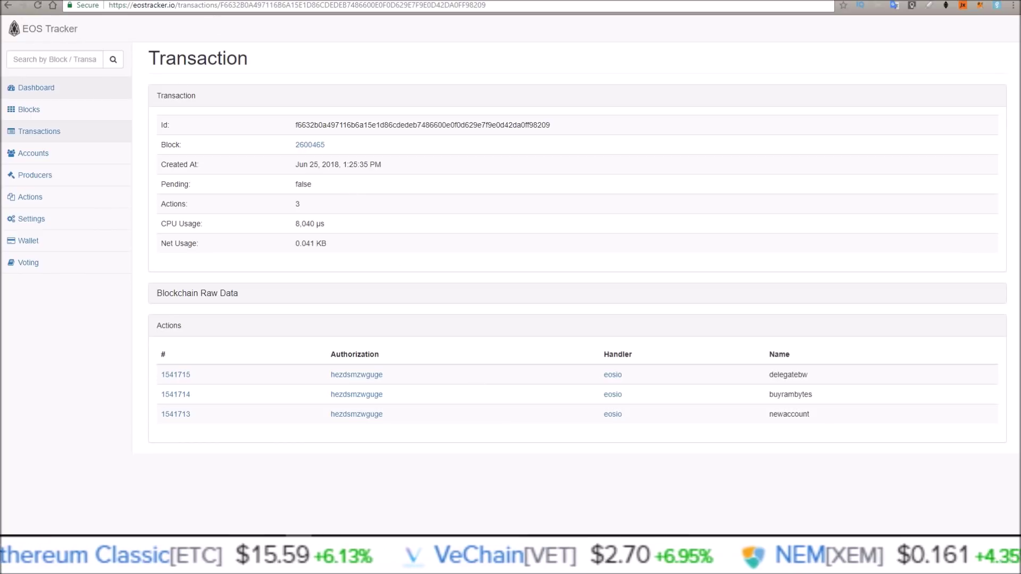
{"action": "right_click", "coordinate": [59, 29]}
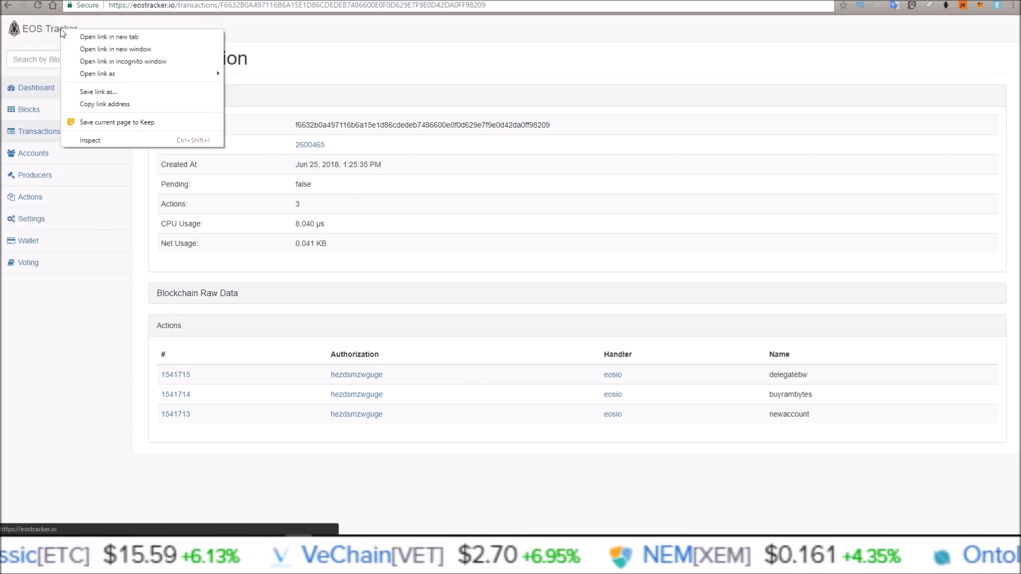
{"action": "left_click", "coordinate": [87, 37]}
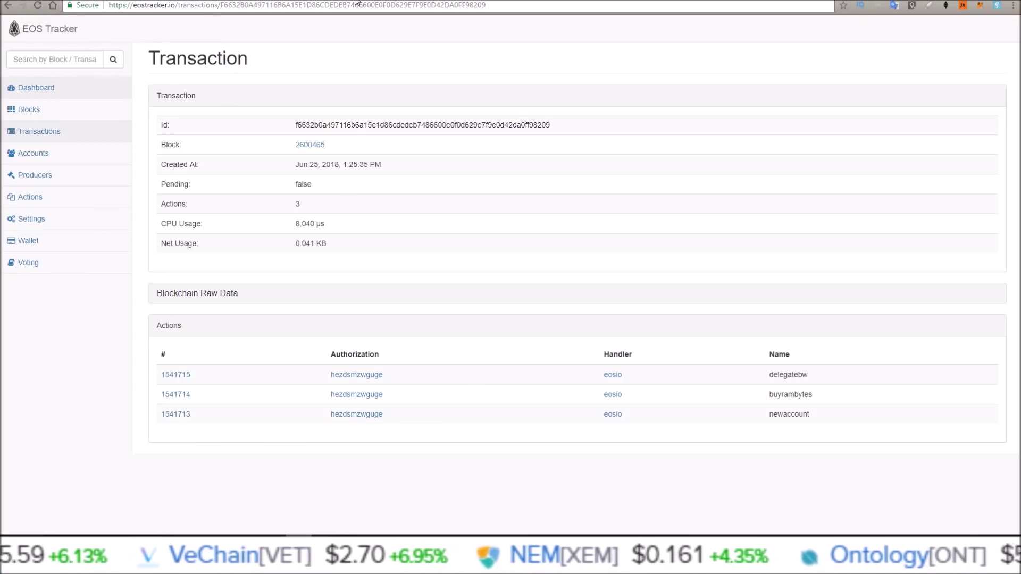
{"action": "left_click", "coordinate": [355, 2]}
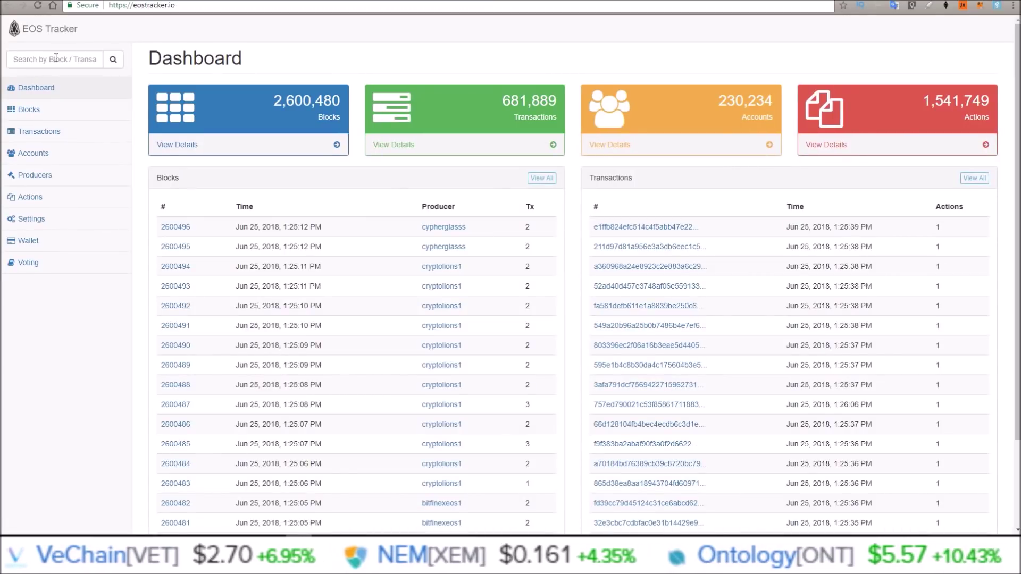
{"action": "left_click", "coordinate": [56, 58]}
{"action": "type", "text": "se"}
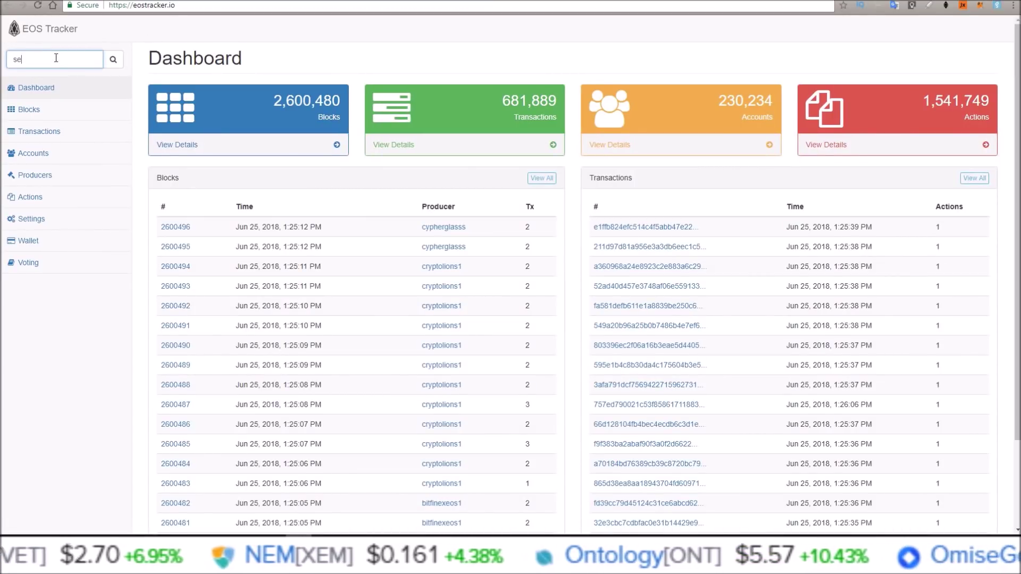
{"action": "type", "text": "ndeosto"}
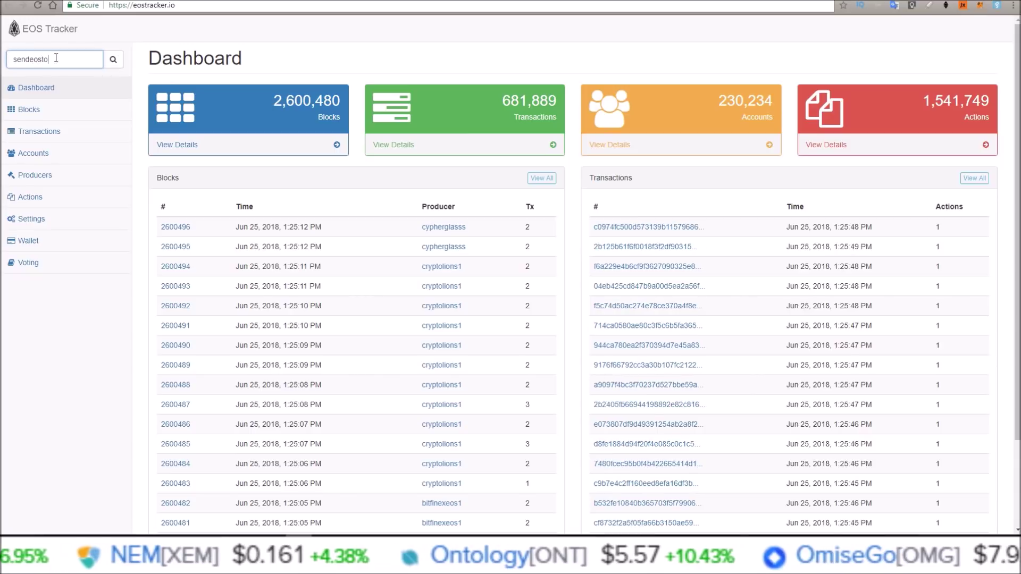
{"action": "type", "text": "rol"}
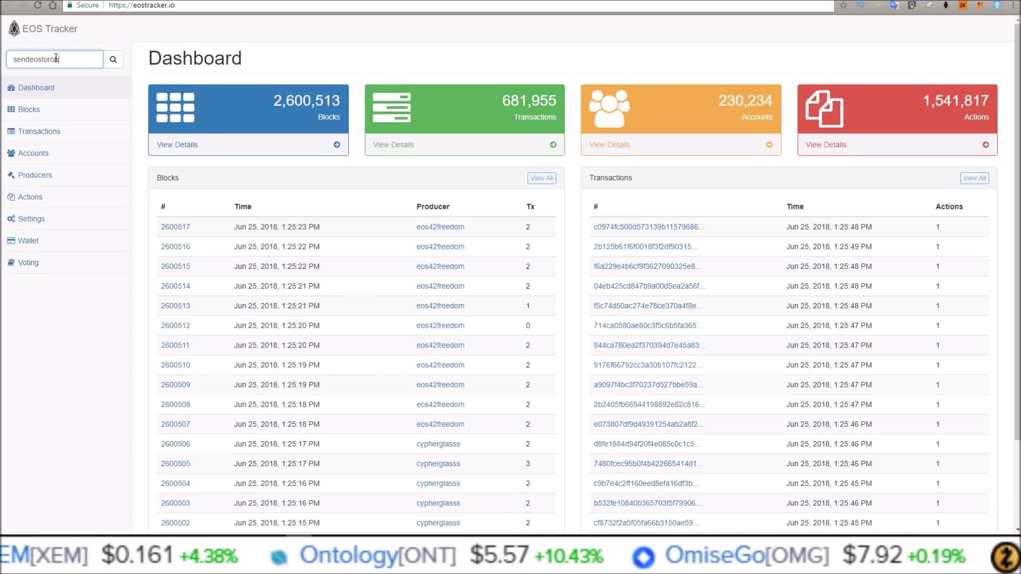
{"action": "key", "text": "Return"}
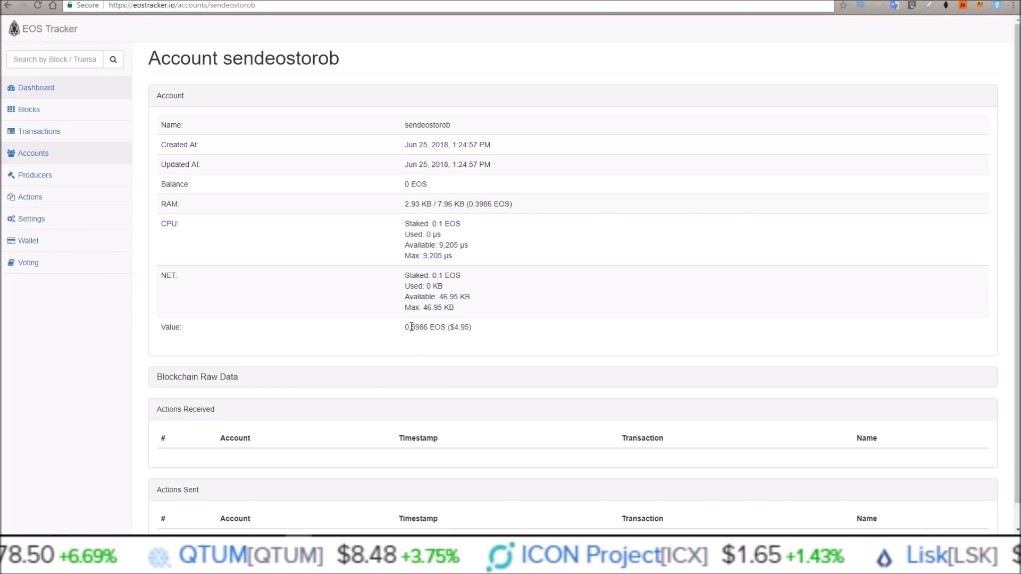
{"action": "left_click_drag", "start_coordinate": [411, 327], "coordinate": [480, 330]}
{"action": "left_click", "coordinate": [481, 333]}
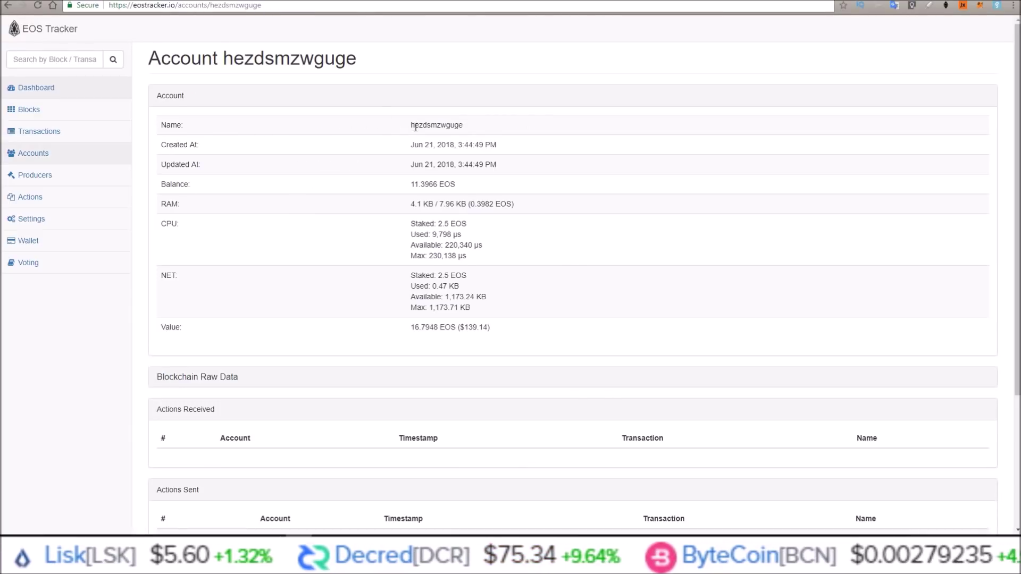
Reload the creator account's page and scroll down to its Actions Sent table
{"action": "left_click_drag", "start_coordinate": [409, 127], "coordinate": [482, 124]}
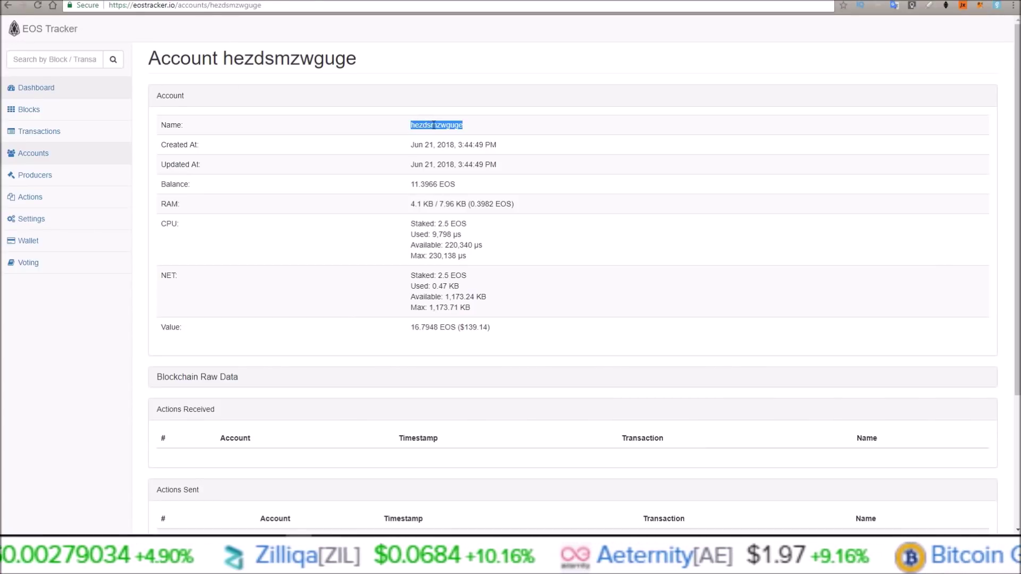
{"action": "left_click", "coordinate": [602, 146]}
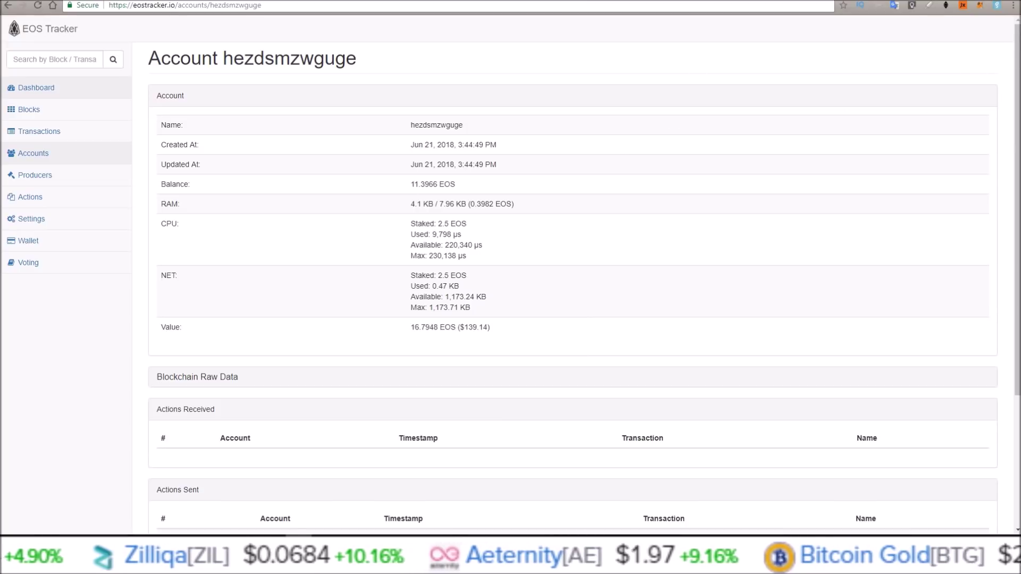
{"action": "left_click", "coordinate": [39, 6]}
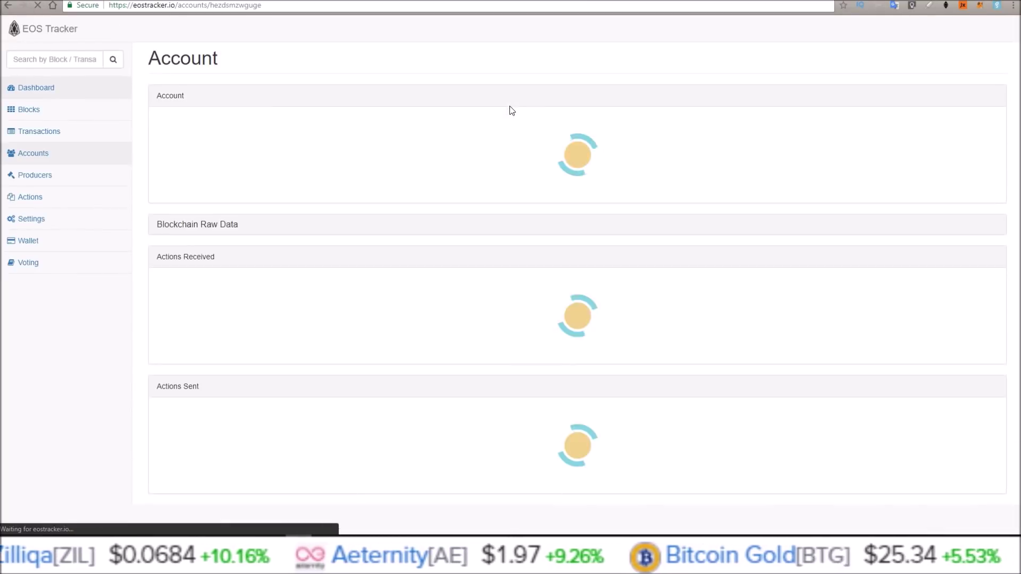
{"action": "scroll", "coordinate": [1011, 164], "scroll_direction": "down", "scroll_amount": 3}
{"action": "scroll", "coordinate": [1012, 164], "scroll_direction": "down", "scroll_amount": 2}
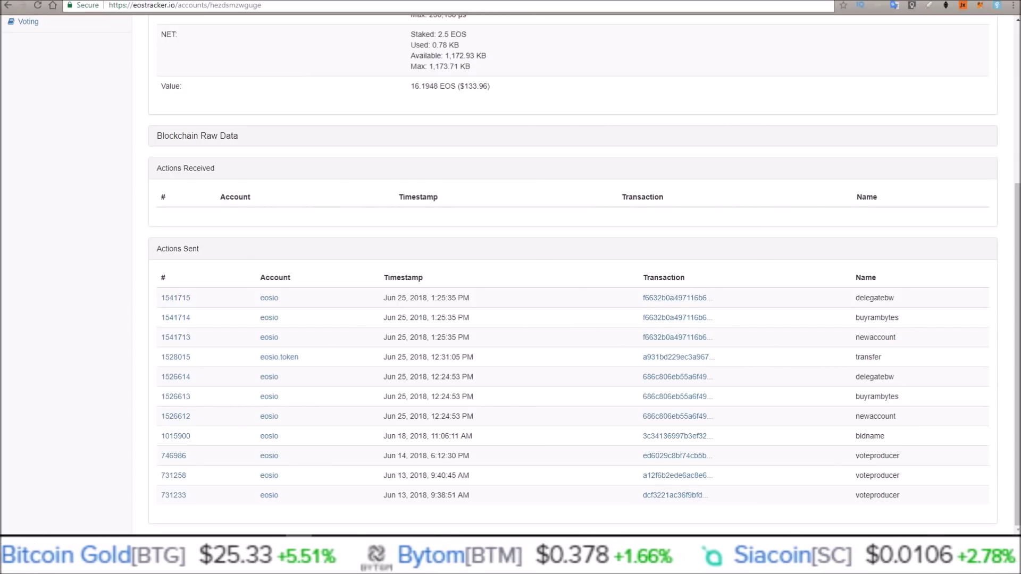
{"action": "left_click_drag", "start_coordinate": [1018, 319], "coordinate": [1017, 218]}
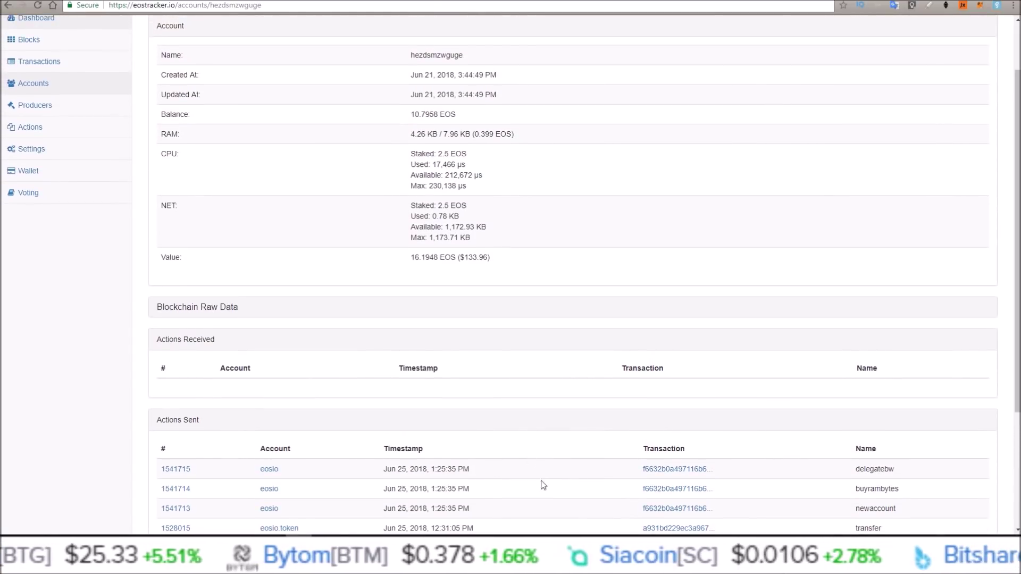
Flip through the transaction, new-account and creator-account tabs, ending on EOSToolkit.io's Success message
{"action": "key", "text": "ctrl+Tab"}
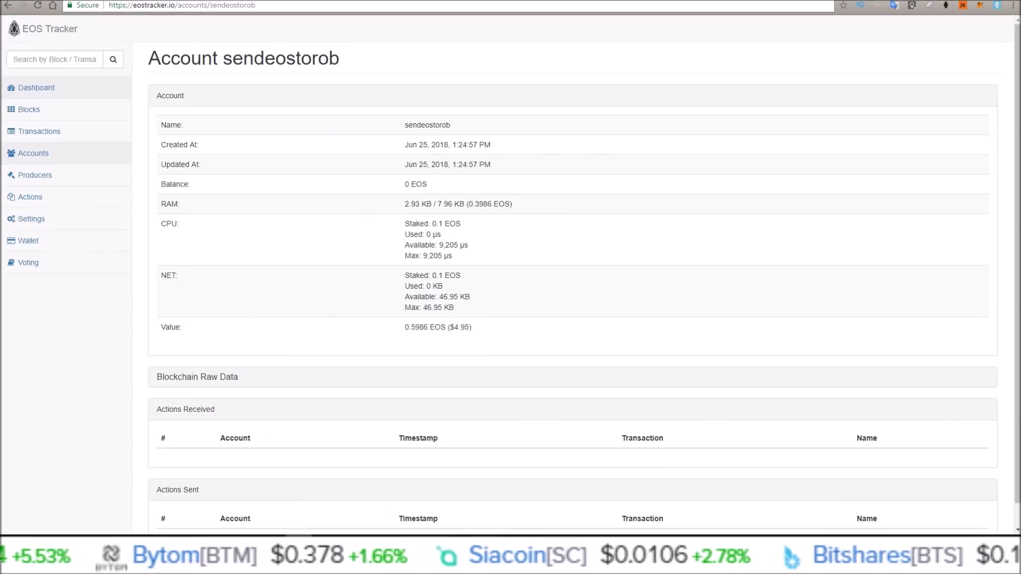
{"action": "key", "text": "ctrl+Tab"}
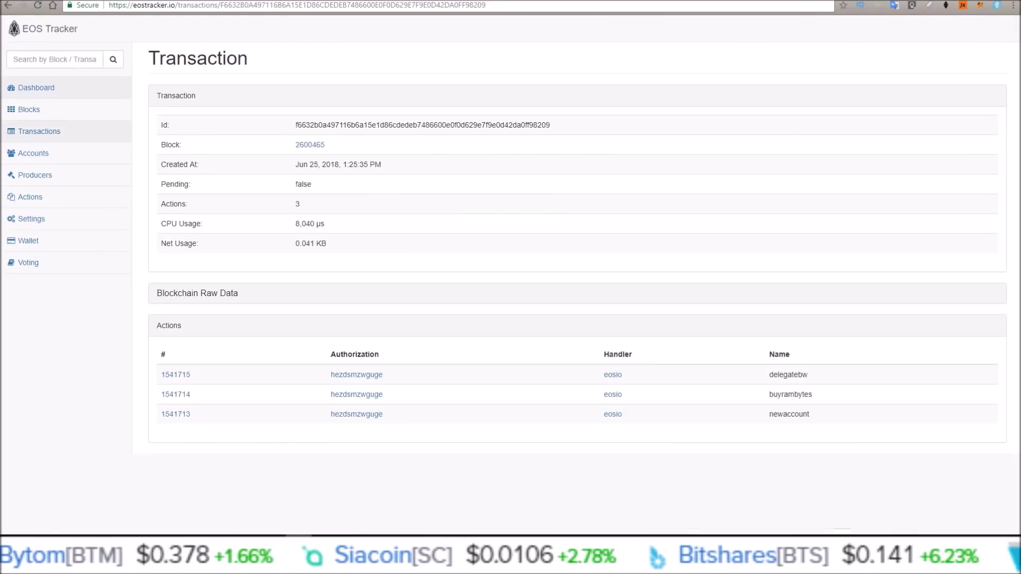
{"action": "key", "text": "ctrl+Tab"}
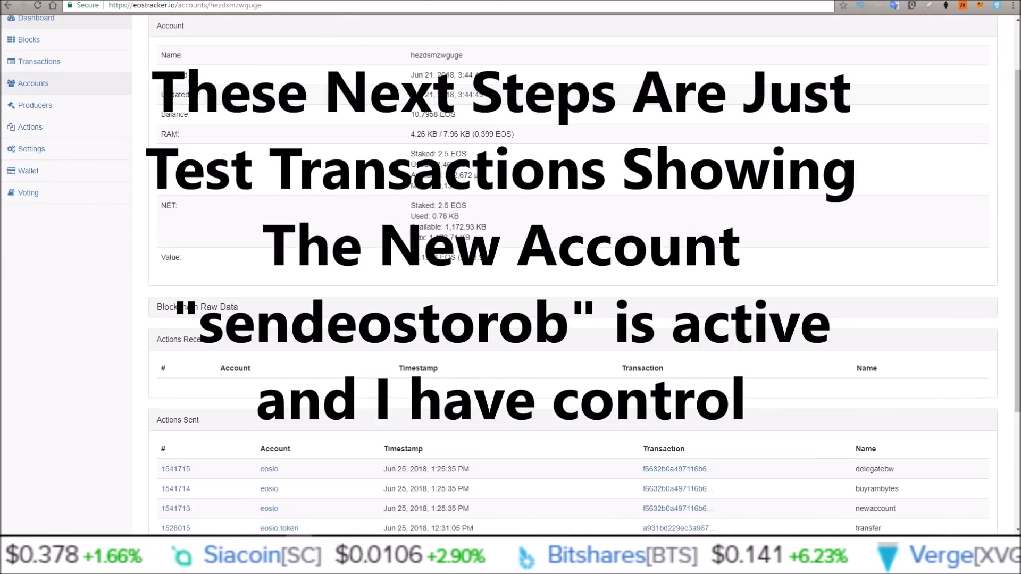
{"action": "key", "text": "ctrl+Tab"}
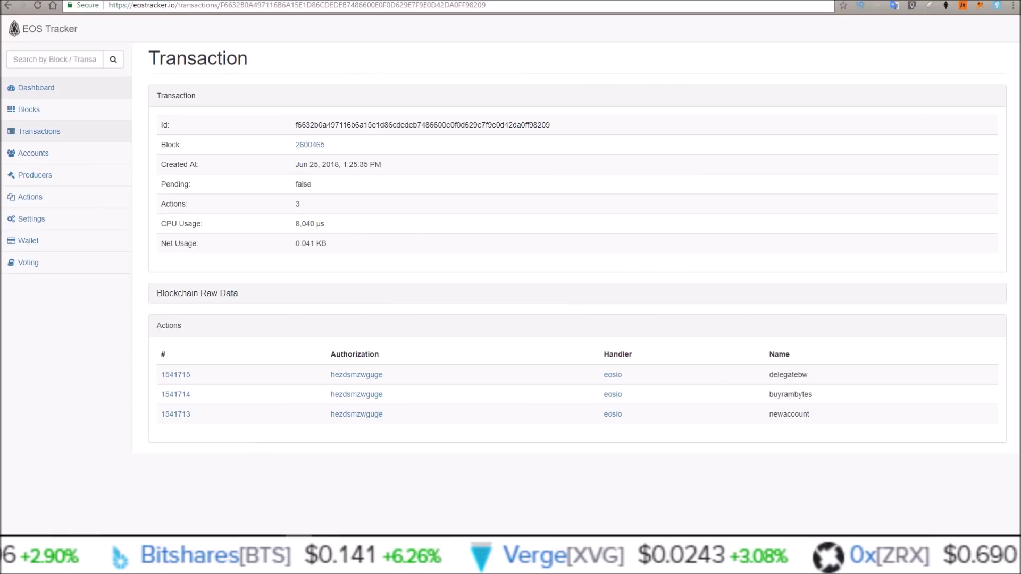
{"action": "key", "text": "ctrl+Tab"}
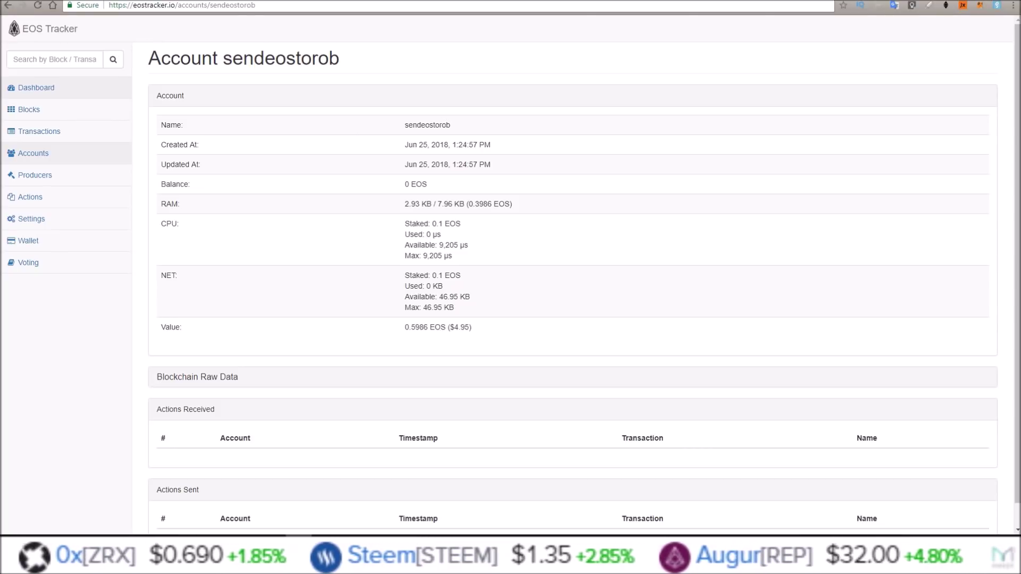
{"action": "key", "text": "ctrl+Tab"}
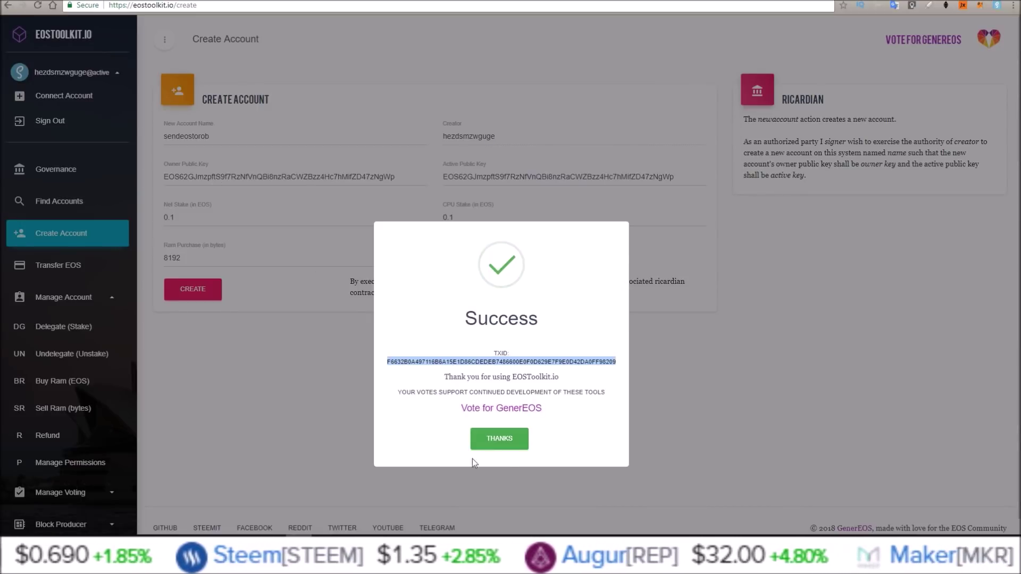
{"action": "left_click", "coordinate": [491, 439]}
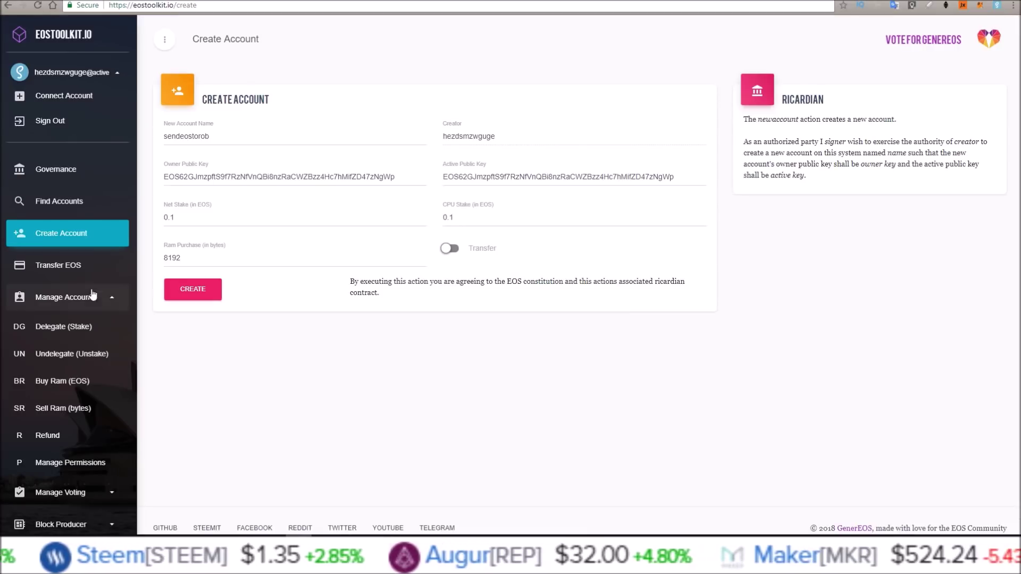
{"action": "left_click", "coordinate": [71, 267]}
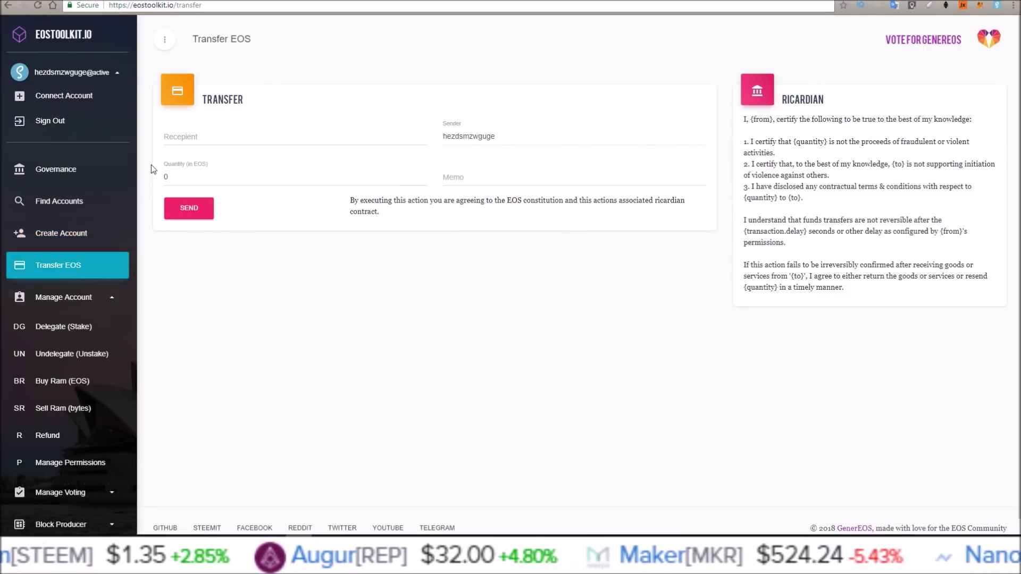
{"action": "left_click", "coordinate": [228, 137]}
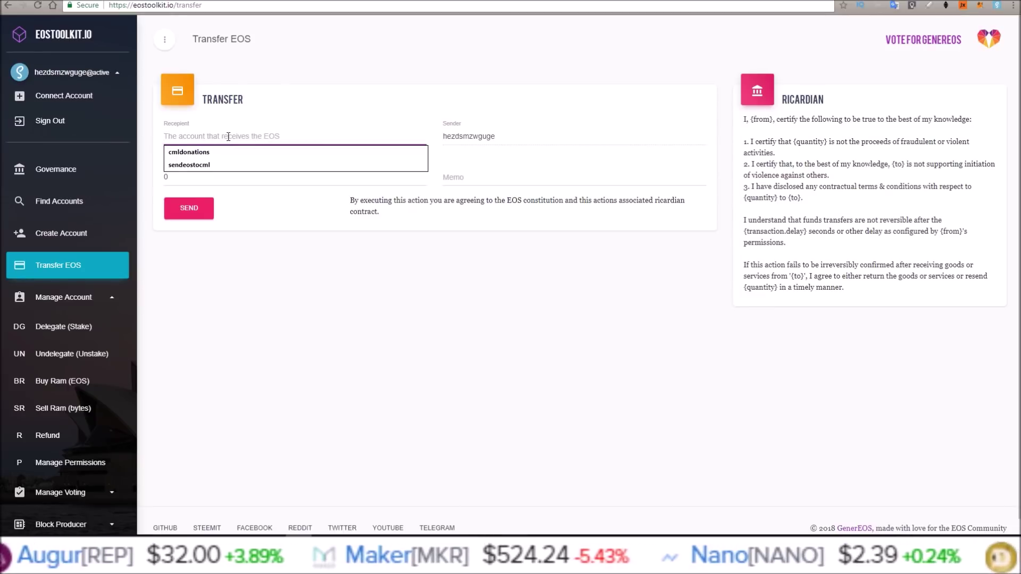
{"action": "type", "text": "sendeosto"}
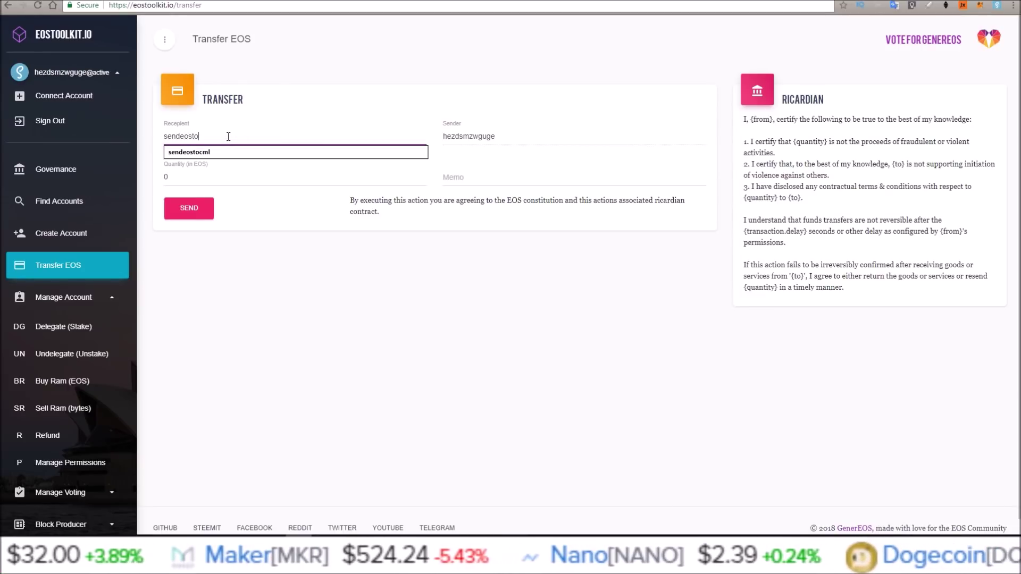
{"action": "type", "text": "rob"}
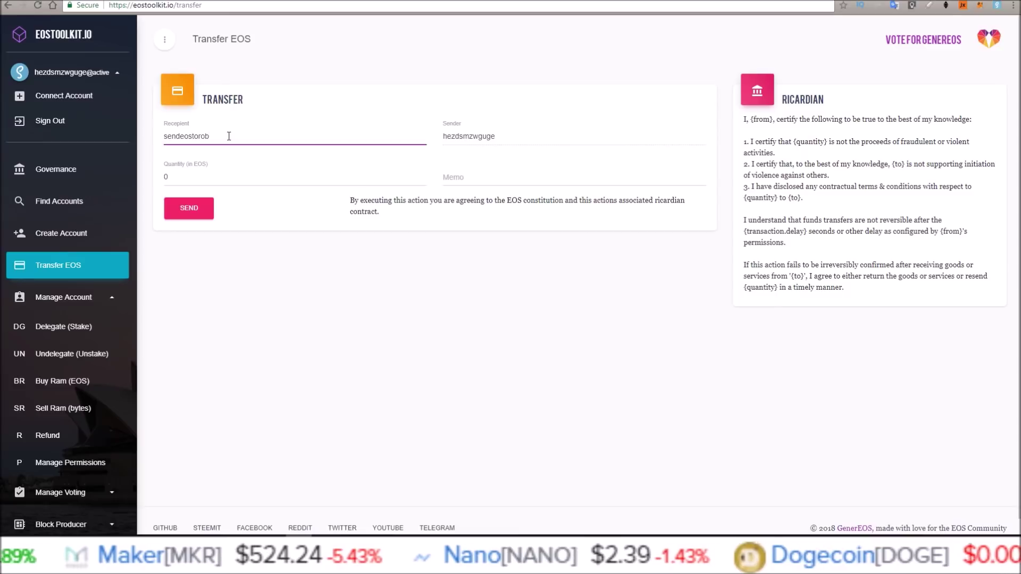
{"action": "left_click", "coordinate": [320, 105]}
Set quantity .001 and memo 'Test Transaction 1', then submit the transfer
{"action": "left_click", "coordinate": [191, 178]}
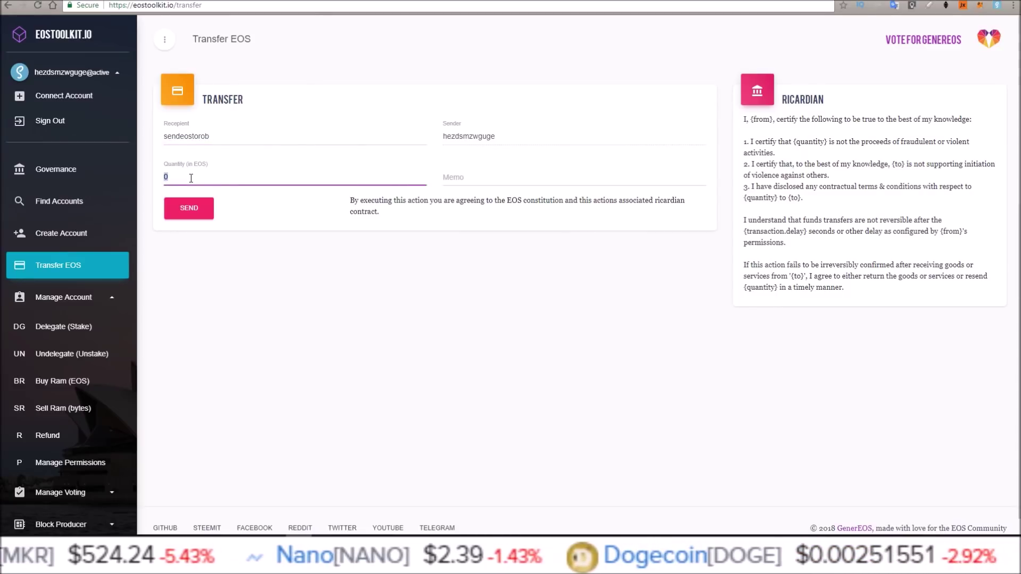
{"action": "key", "text": "BackSpace"}
{"action": "type", "text": "001"}
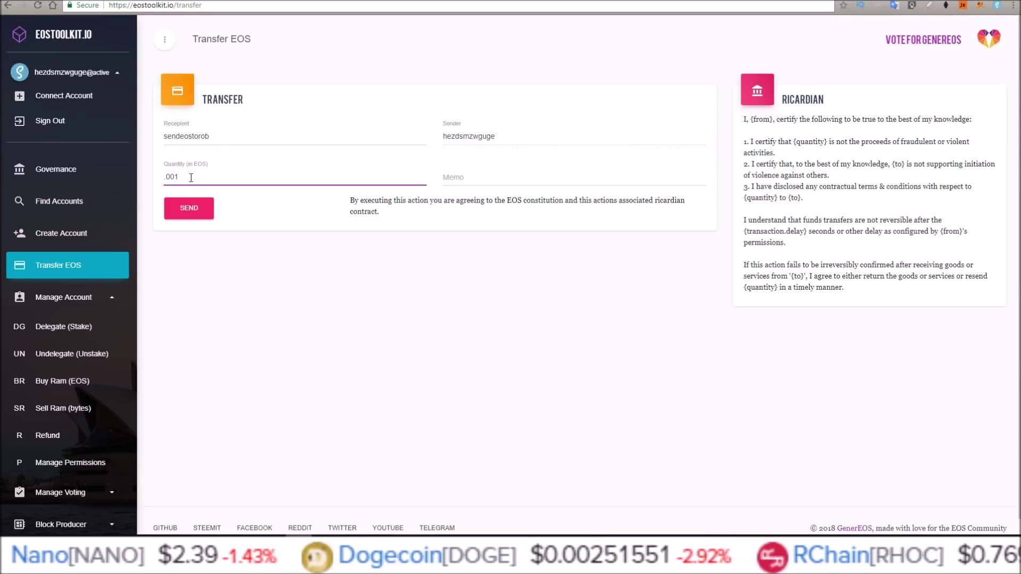
{"action": "left_click", "coordinate": [495, 180]}
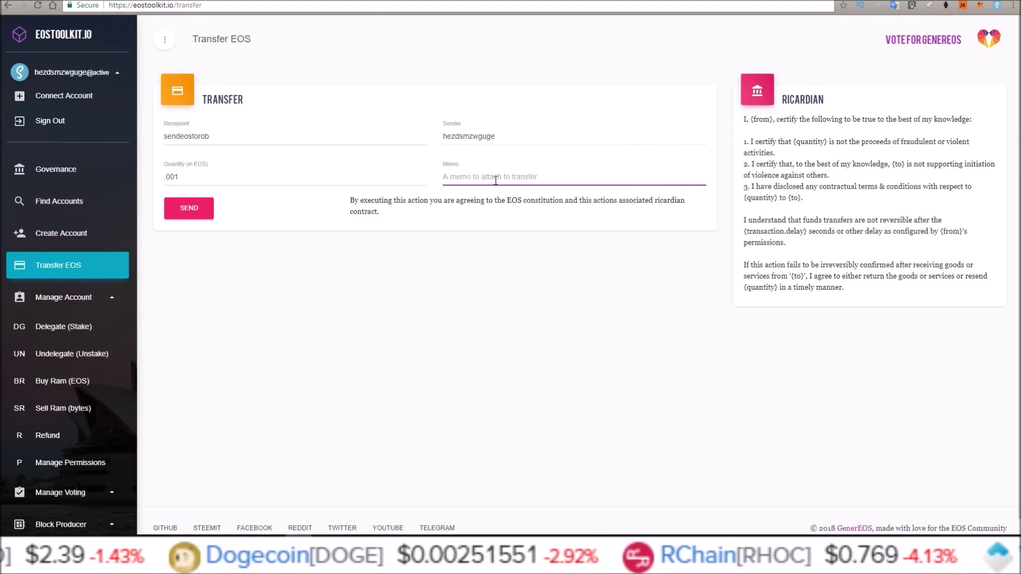
{"action": "type", "text": "Test Trans"}
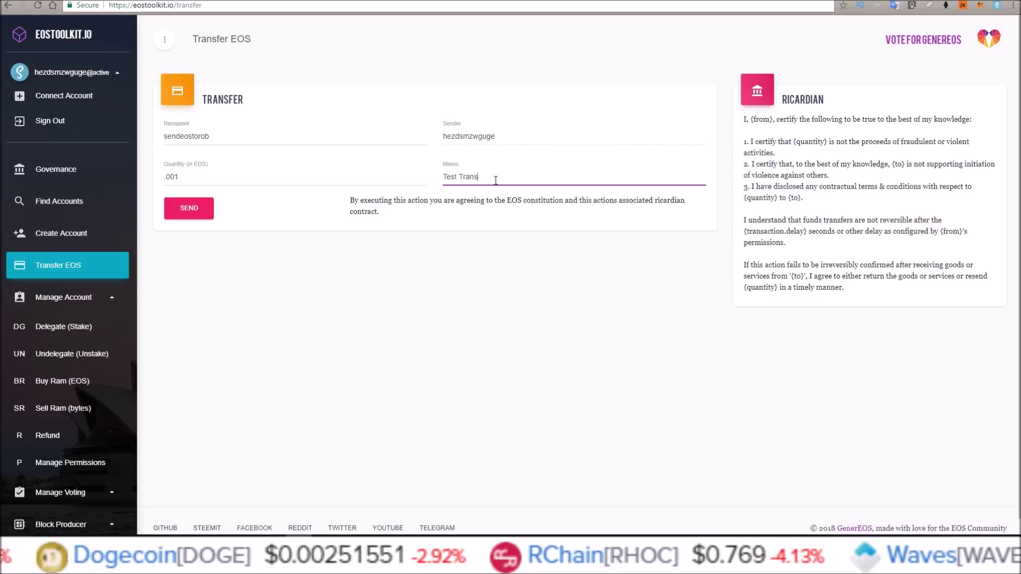
{"action": "type", "text": "action 1"}
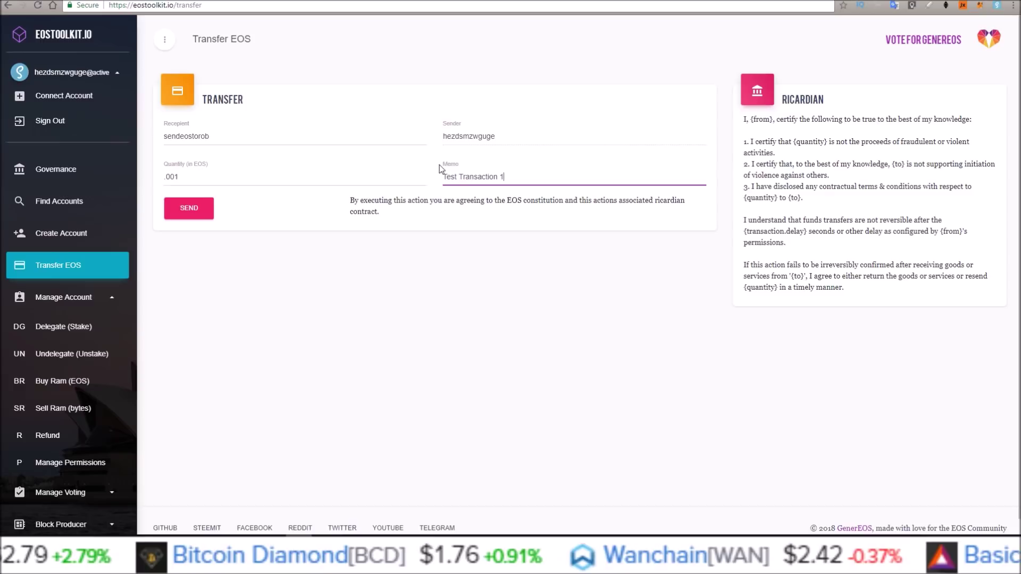
{"action": "left_click", "coordinate": [188, 211]}
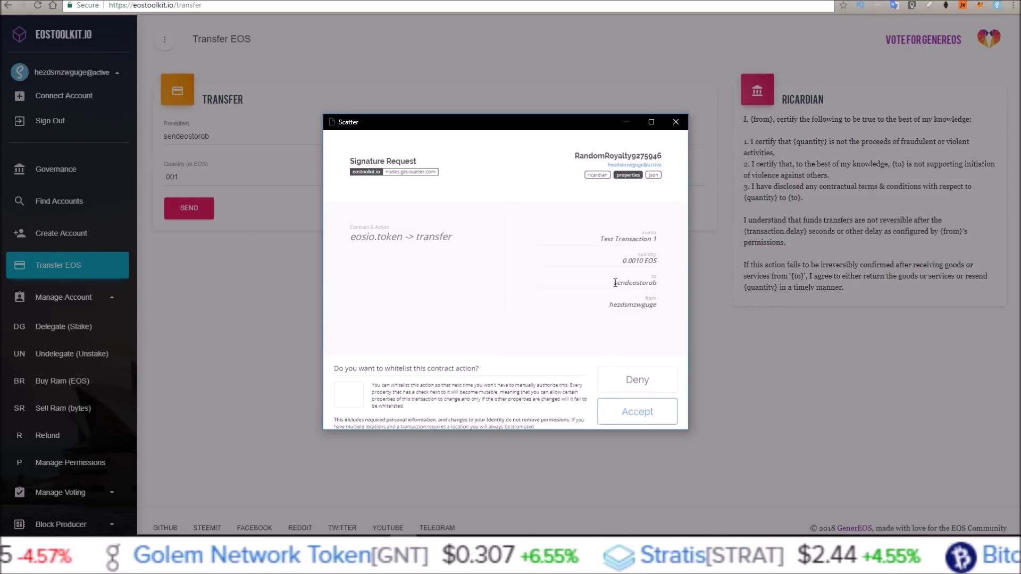
{"action": "left_click", "coordinate": [624, 413]}
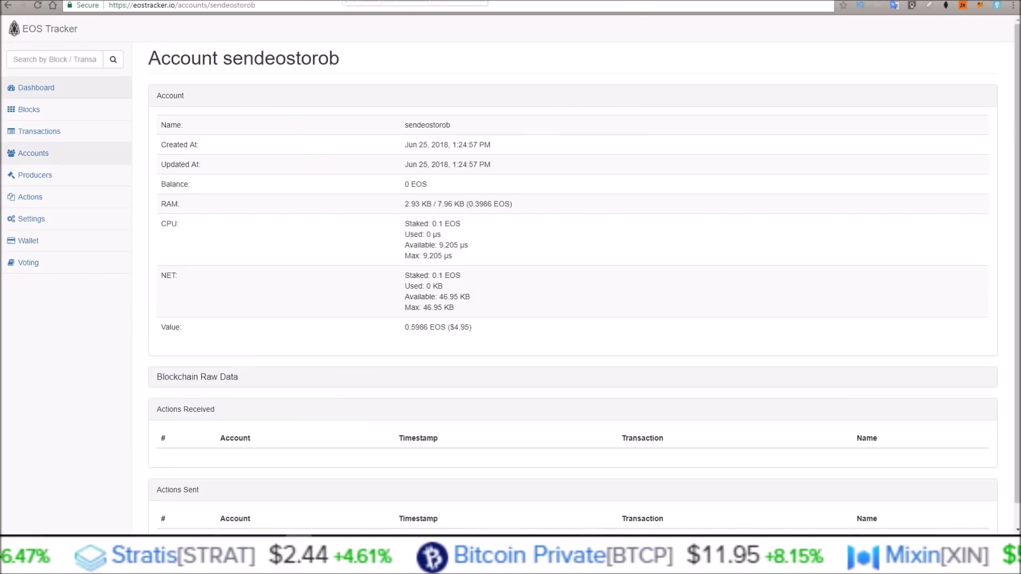
{"action": "left_click_drag", "start_coordinate": [224, 57], "coordinate": [351, 57]}
{"action": "left_click", "coordinate": [368, 71]}
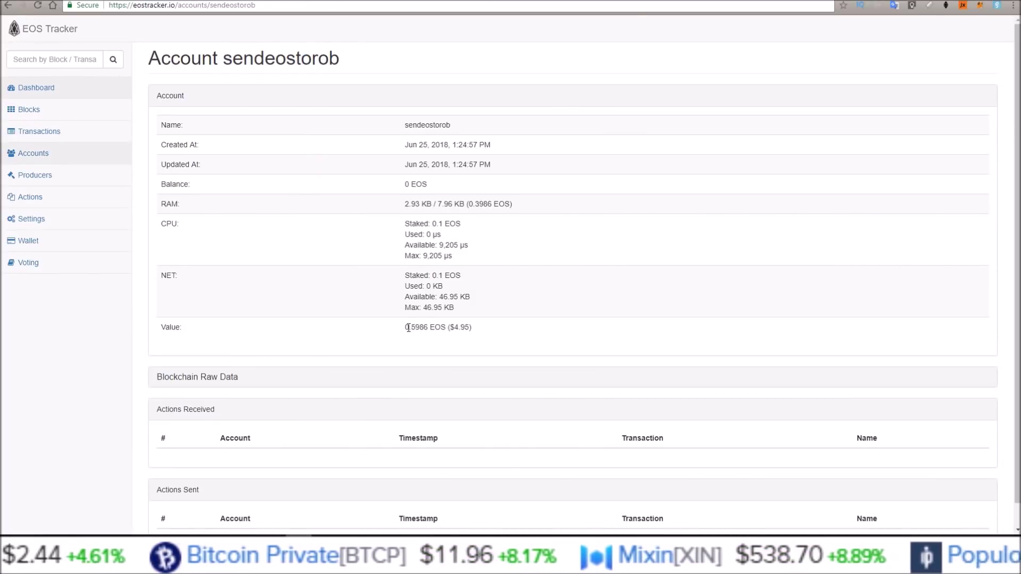
{"action": "left_click_drag", "start_coordinate": [405, 327], "coordinate": [429, 327]}
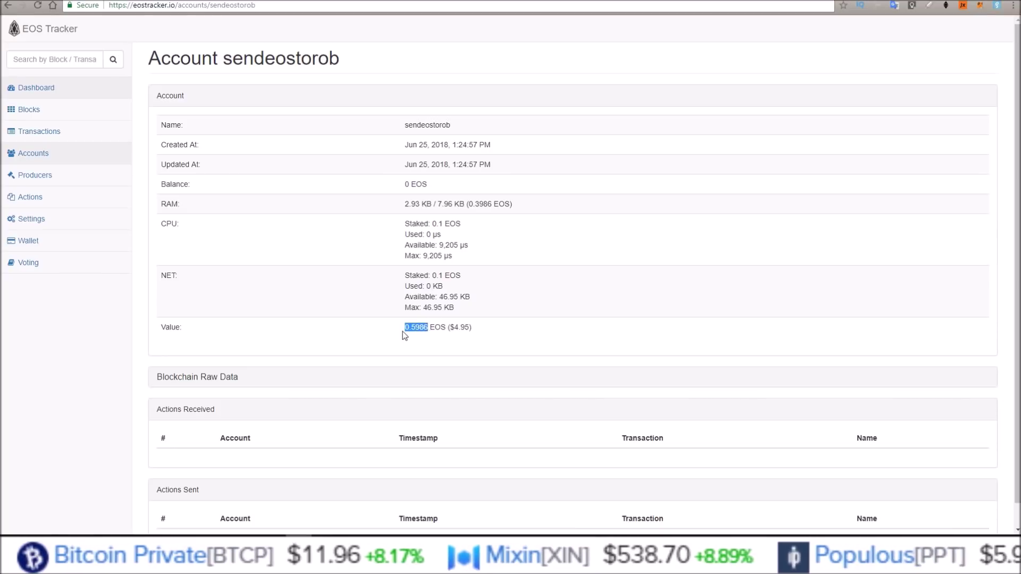
{"action": "left_click", "coordinate": [37, 5]}
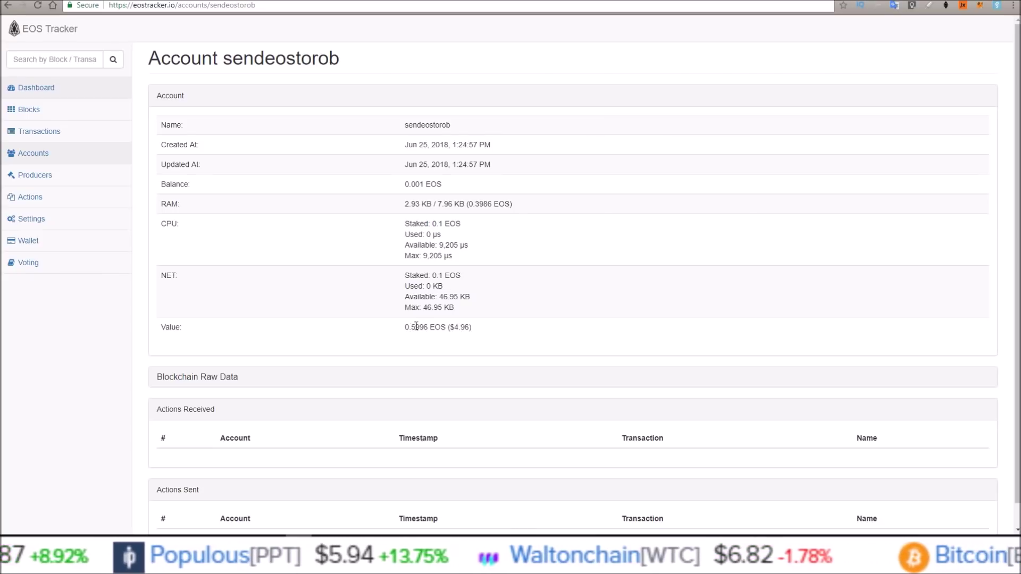
{"action": "scroll", "coordinate": [1014, 216], "scroll_direction": "down", "scroll_amount": 1}
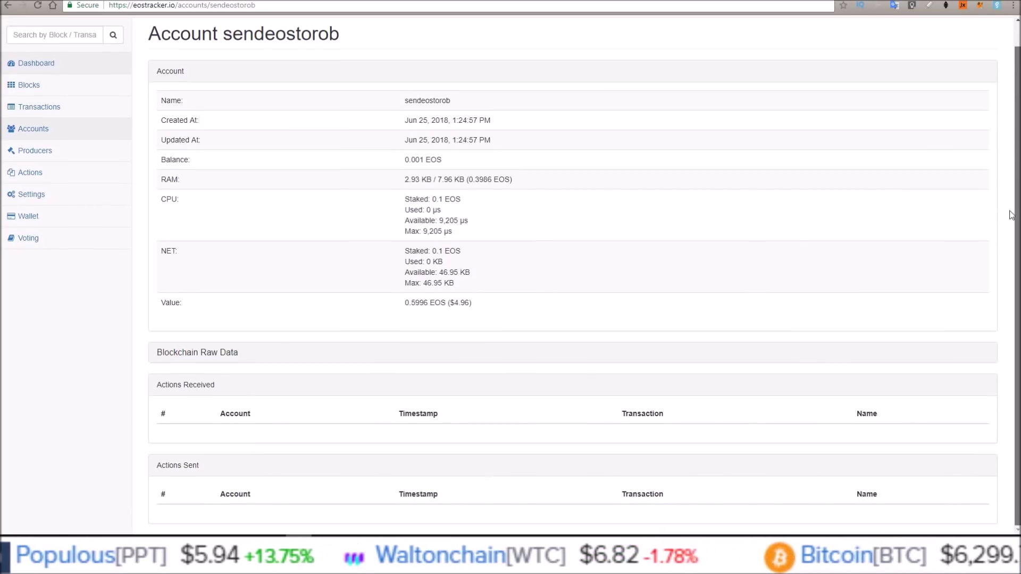
{"action": "scroll", "coordinate": [986, 107], "scroll_direction": "up", "scroll_amount": 1}
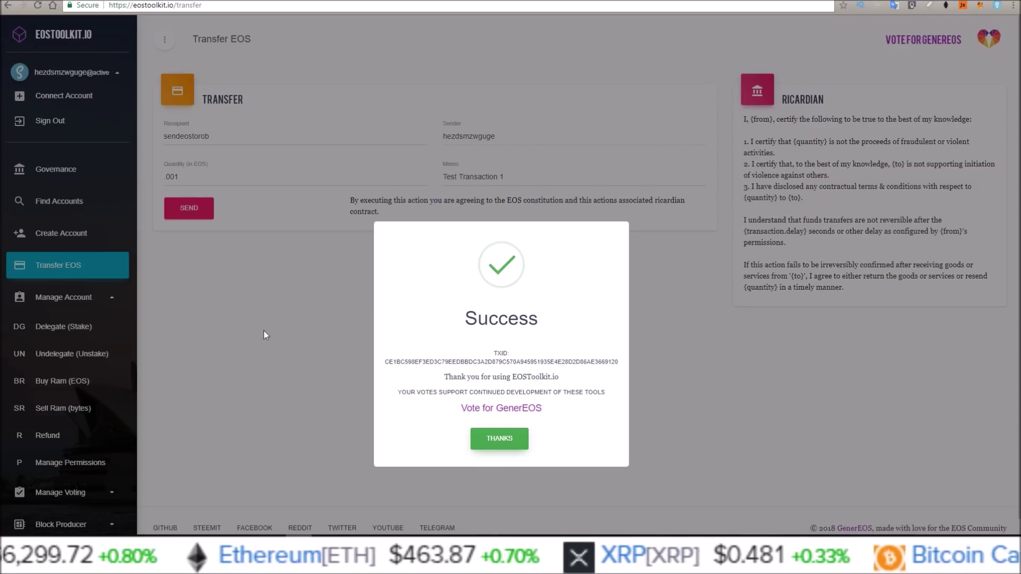
Dismiss the transfer success message and review the key pairs stored in Scatter
{"action": "left_click", "coordinate": [508, 440]}
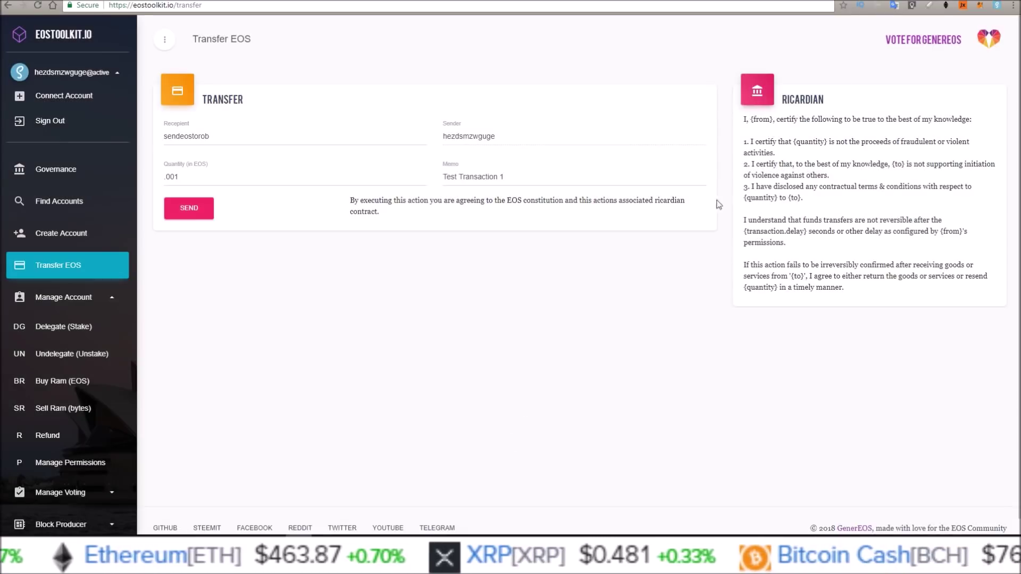
{"action": "left_click", "coordinate": [998, 6]}
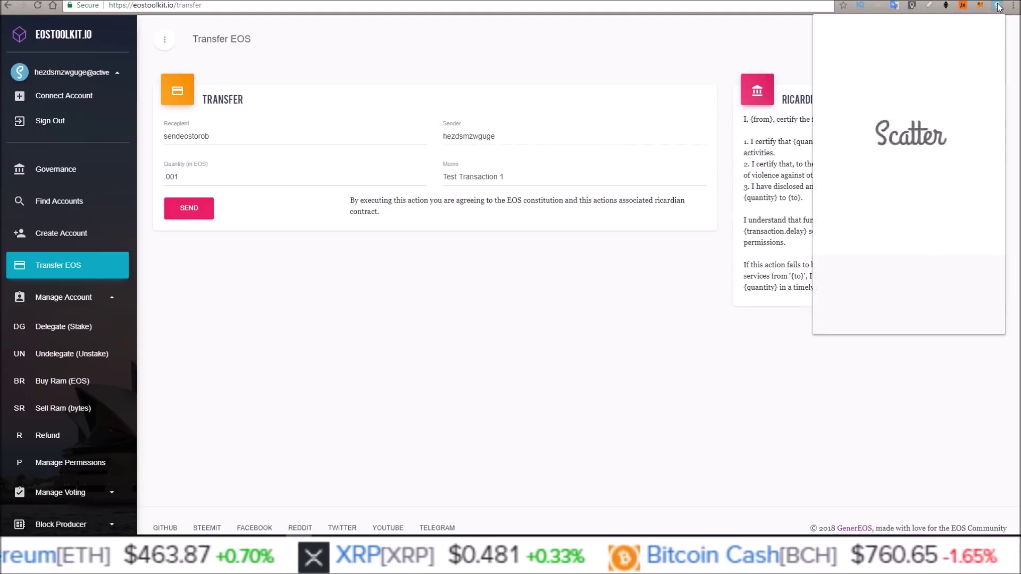
{"action": "left_click", "coordinate": [892, 124]}
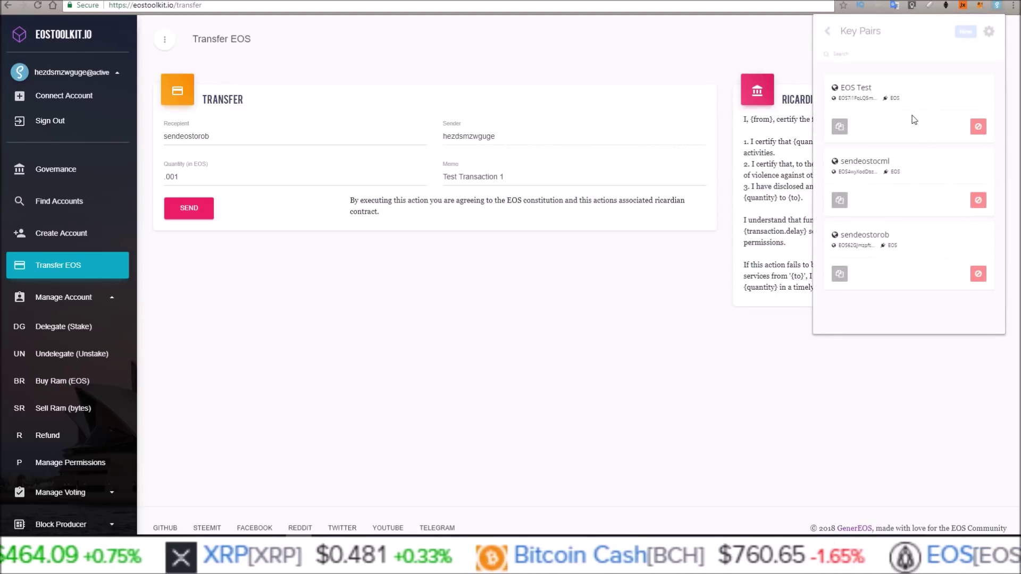
{"action": "left_click", "coordinate": [827, 31]}
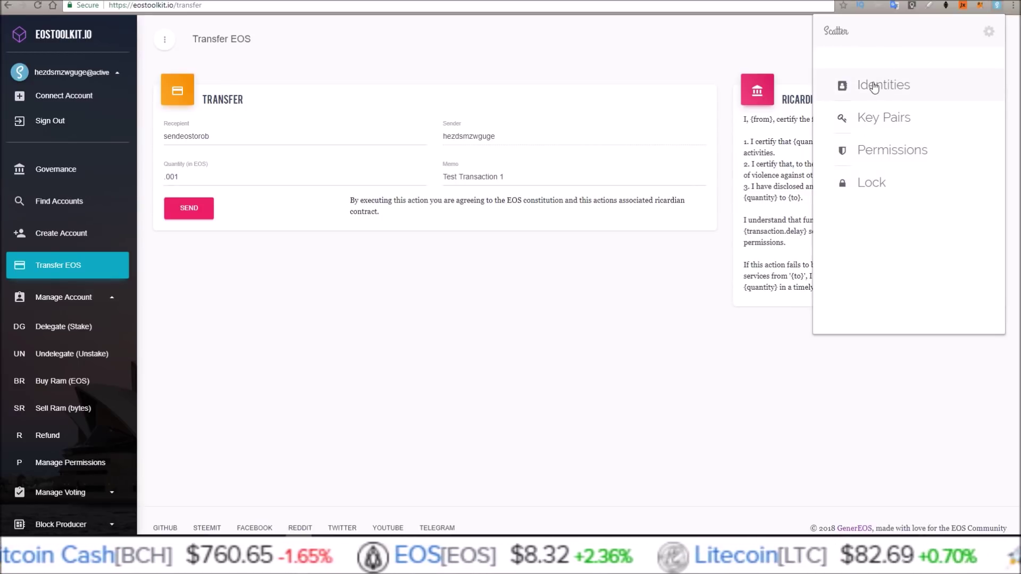
Attach the sendeostorob@active EOS Mainnet account to the RandomRobin3433553 identity
{"action": "left_click", "coordinate": [875, 88]}
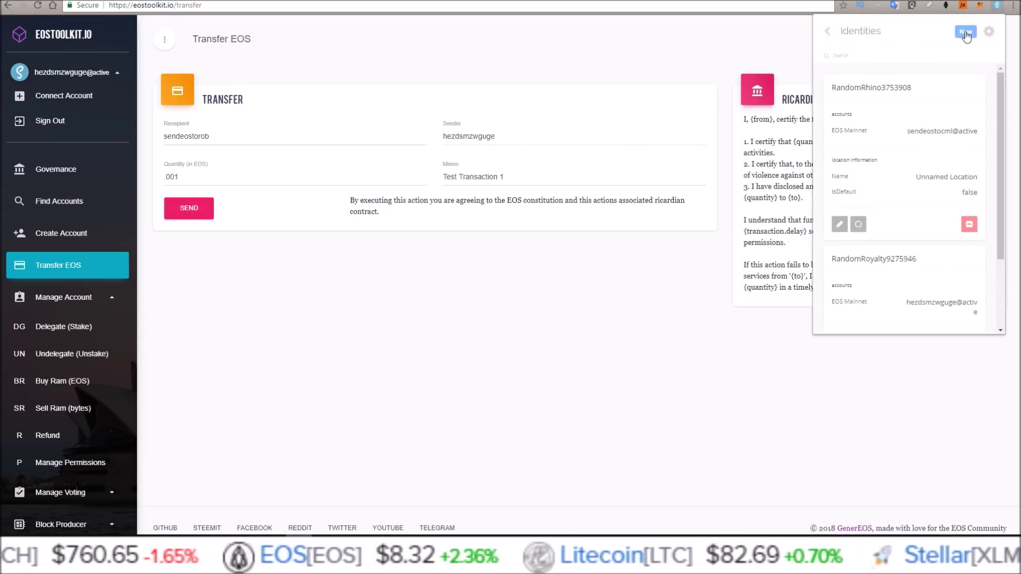
{"action": "left_click", "coordinate": [966, 34]}
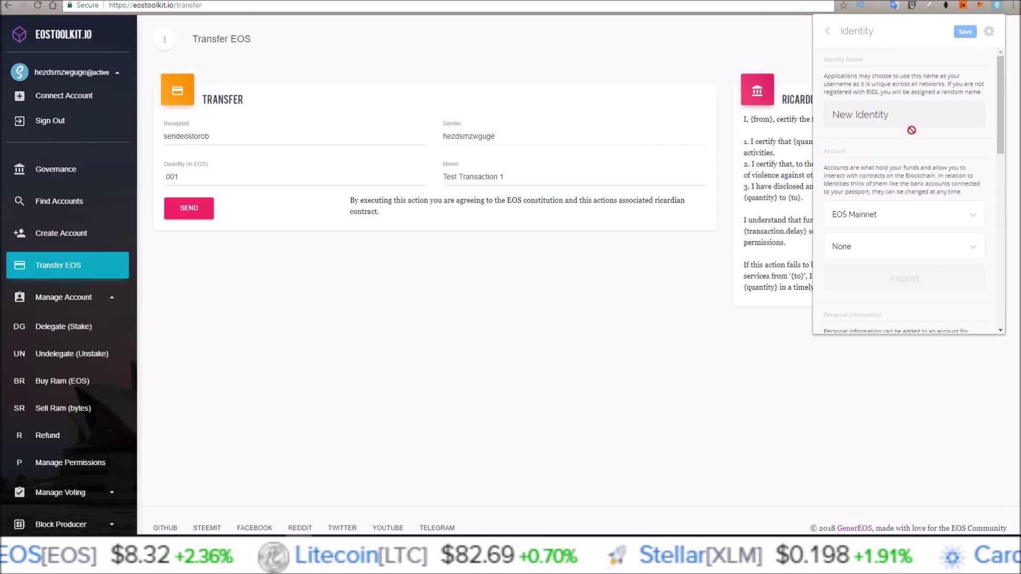
{"action": "scroll", "coordinate": [1003, 100], "scroll_direction": "down", "scroll_amount": 1}
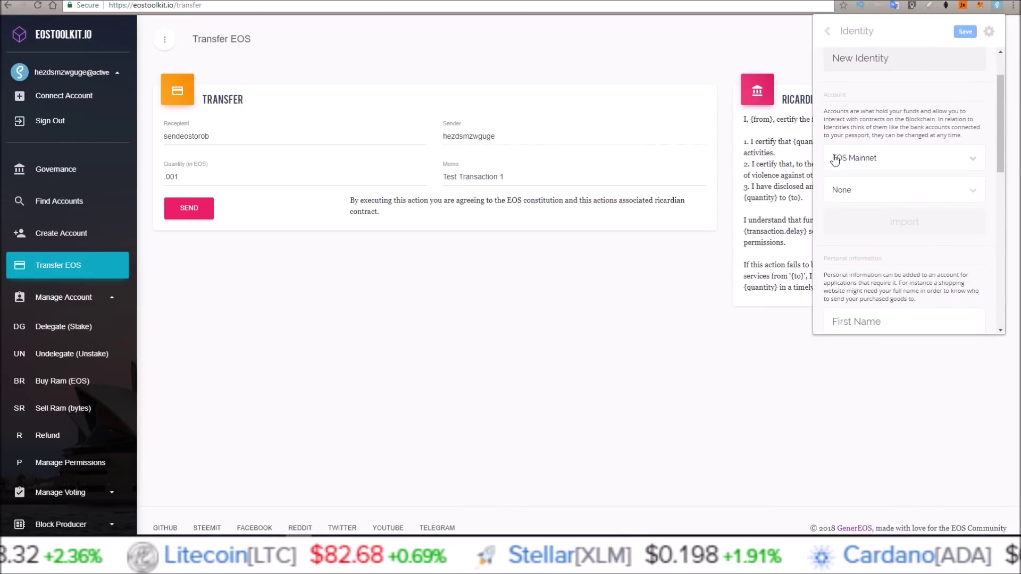
{"action": "left_click", "coordinate": [872, 195]}
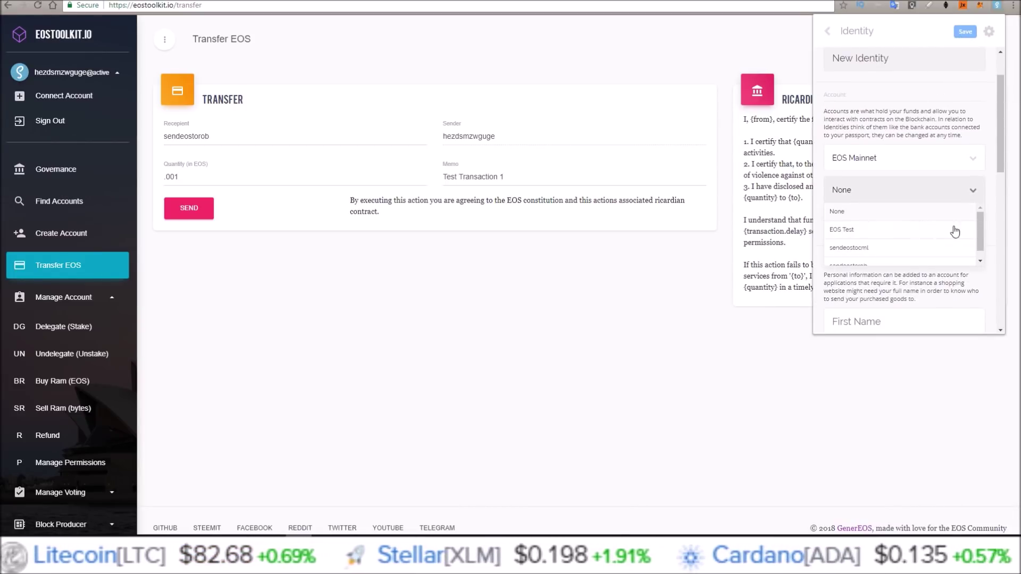
{"action": "left_click_drag", "start_coordinate": [981, 219], "coordinate": [979, 230]}
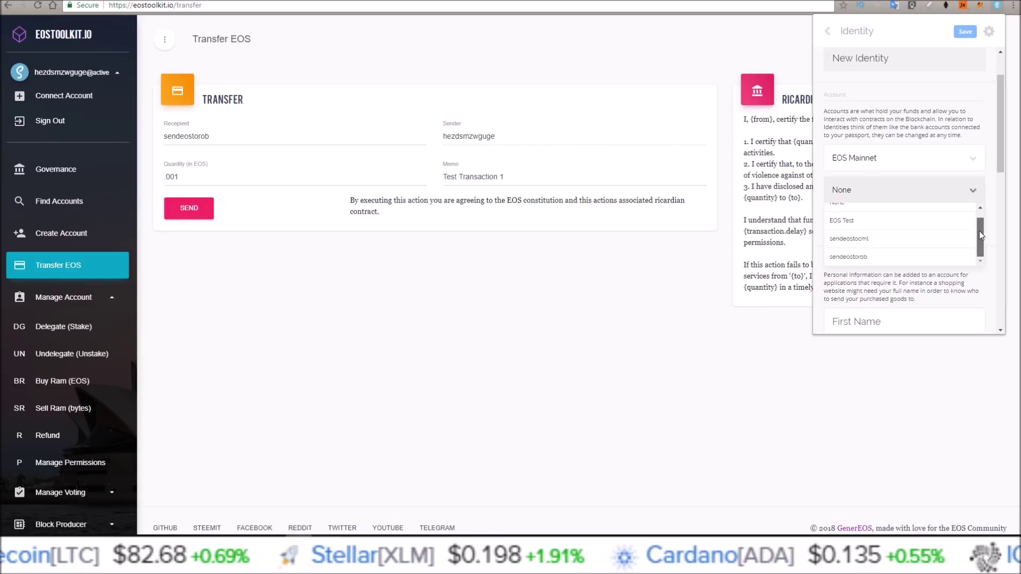
{"action": "left_click", "coordinate": [857, 259]}
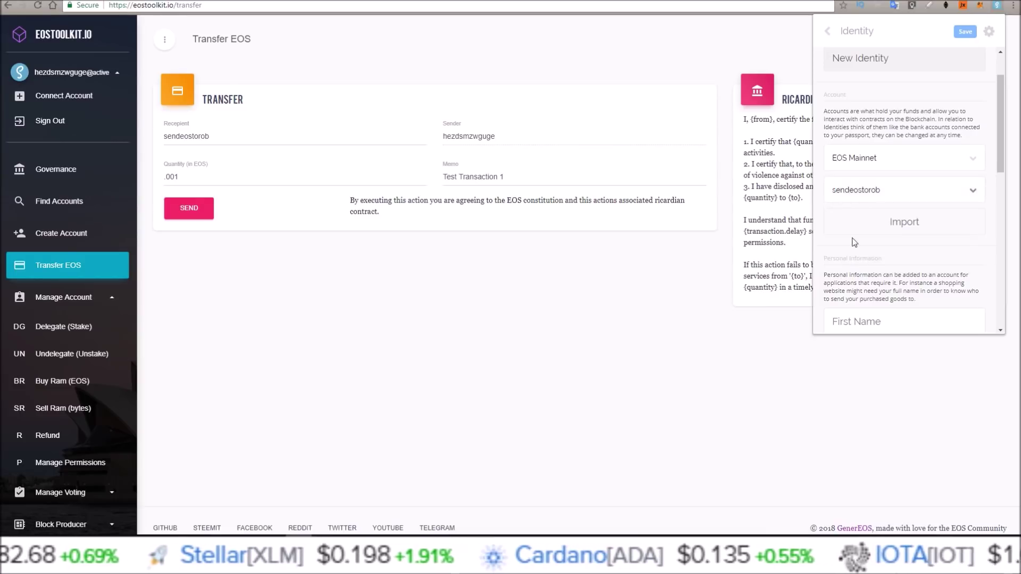
{"action": "left_click", "coordinate": [902, 224]}
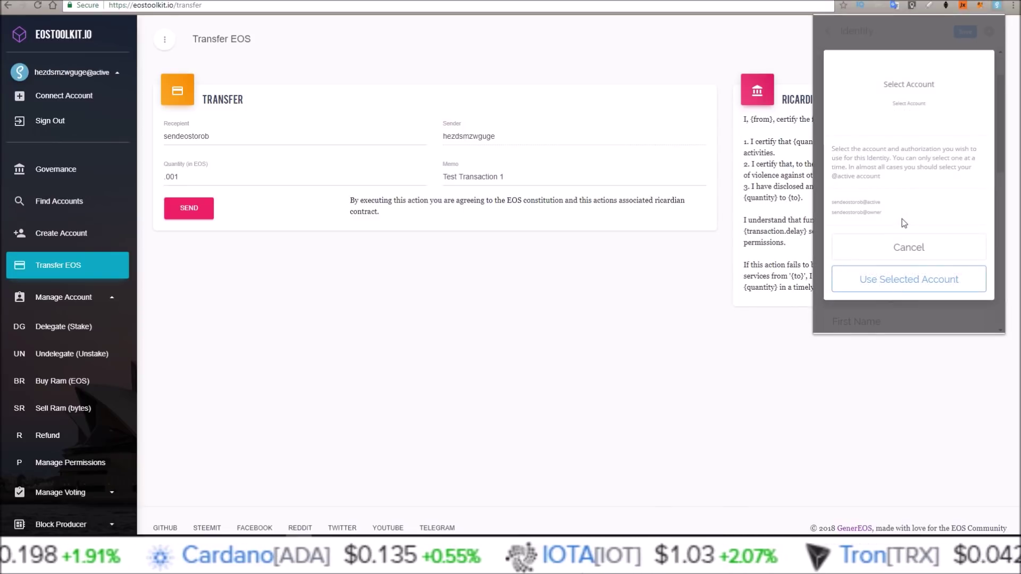
{"action": "left_click", "coordinate": [864, 203]}
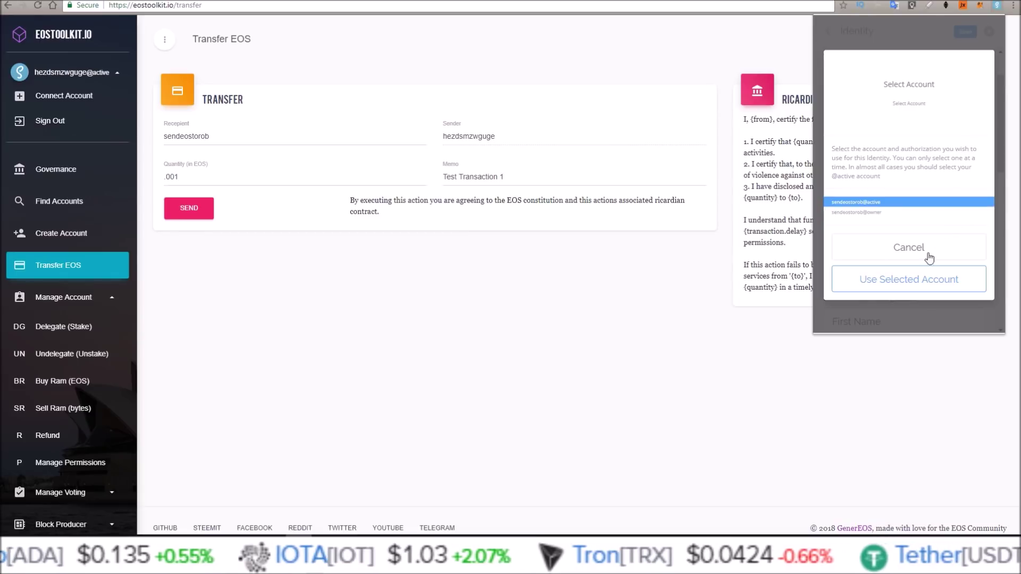
{"action": "left_click", "coordinate": [916, 287]}
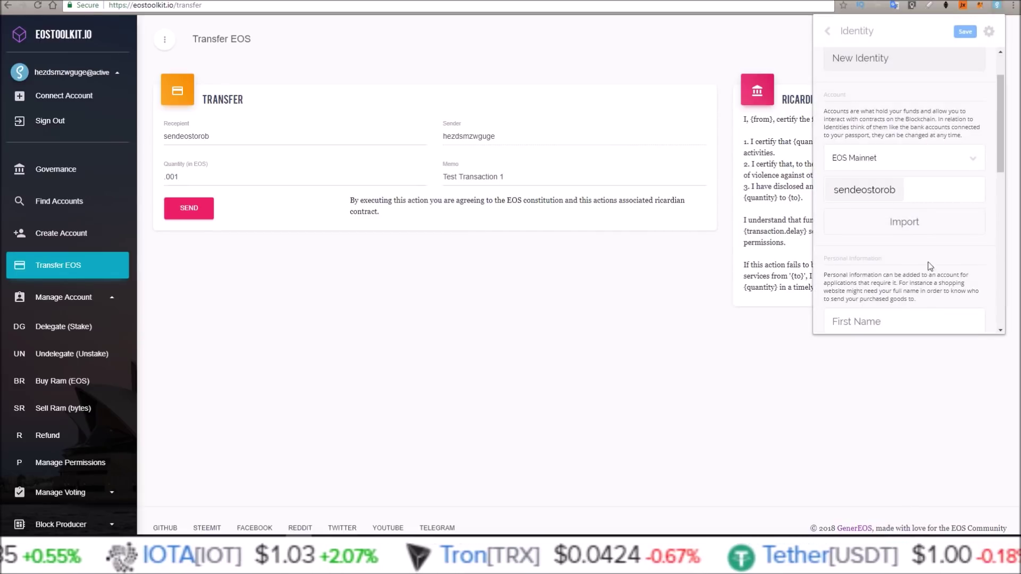
Save the RandomRobin3433553 identity and return to Scatter's main menu
{"action": "scroll", "coordinate": [1001, 97], "scroll_direction": "up", "scroll_amount": 1}
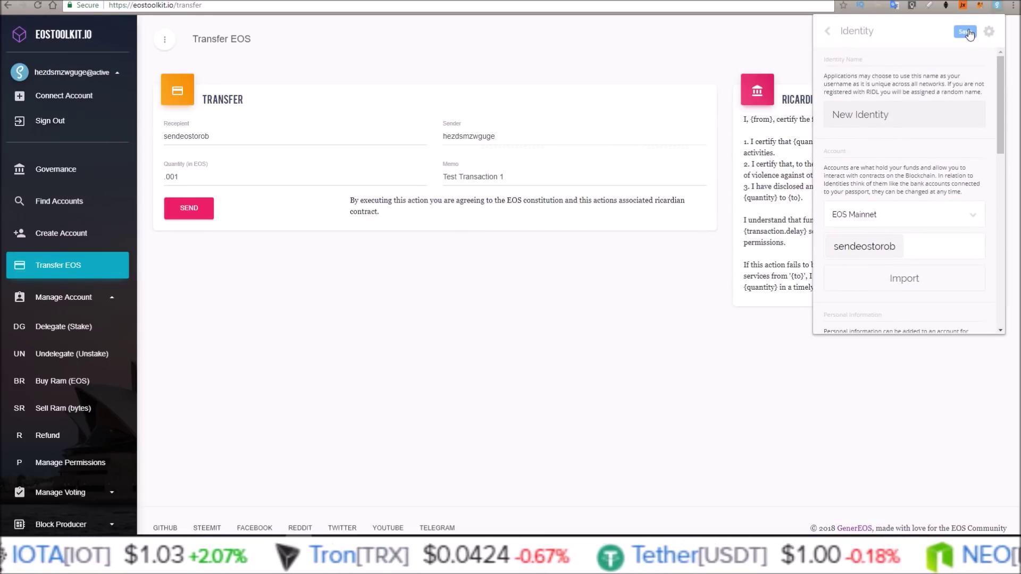
{"action": "left_click", "coordinate": [965, 32]}
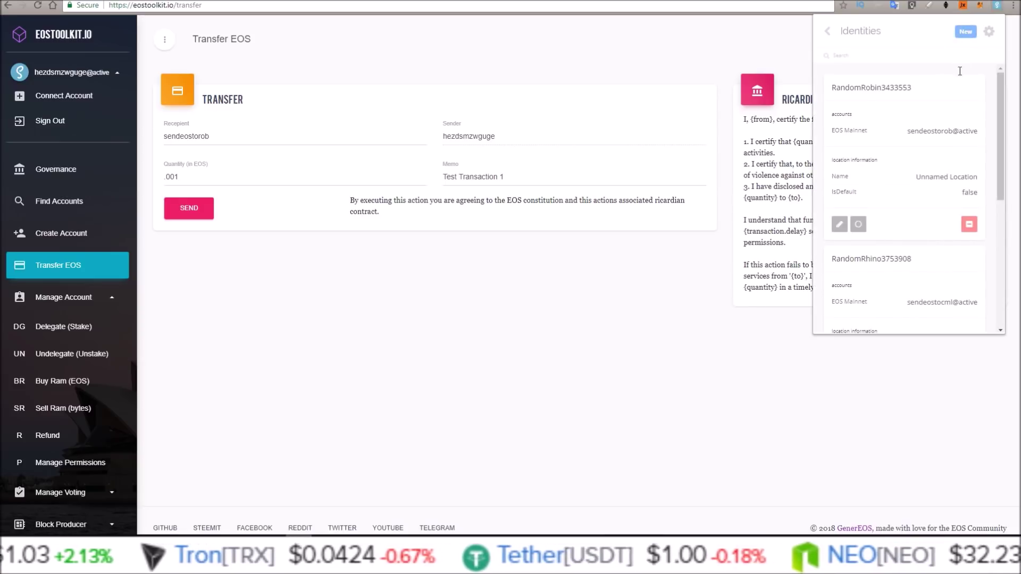
{"action": "left_click_drag", "start_coordinate": [907, 131], "coordinate": [953, 130]}
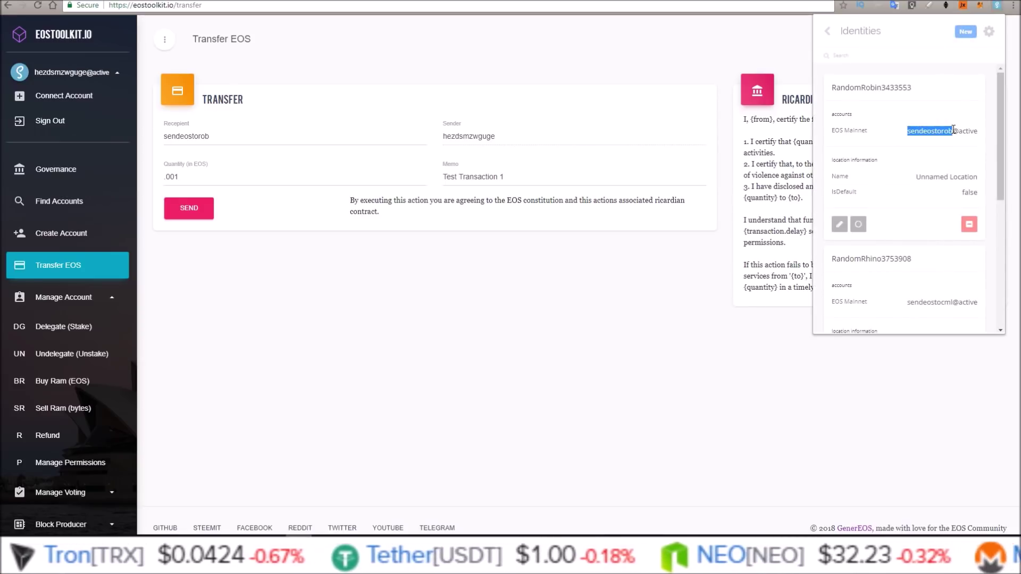
{"action": "left_click", "coordinate": [924, 93]}
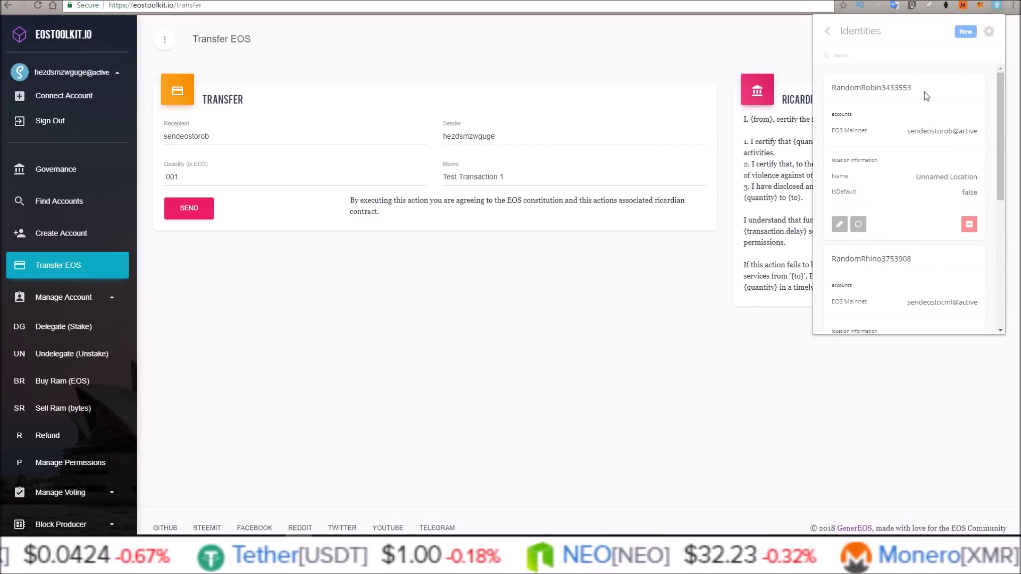
{"action": "left_click", "coordinate": [825, 31]}
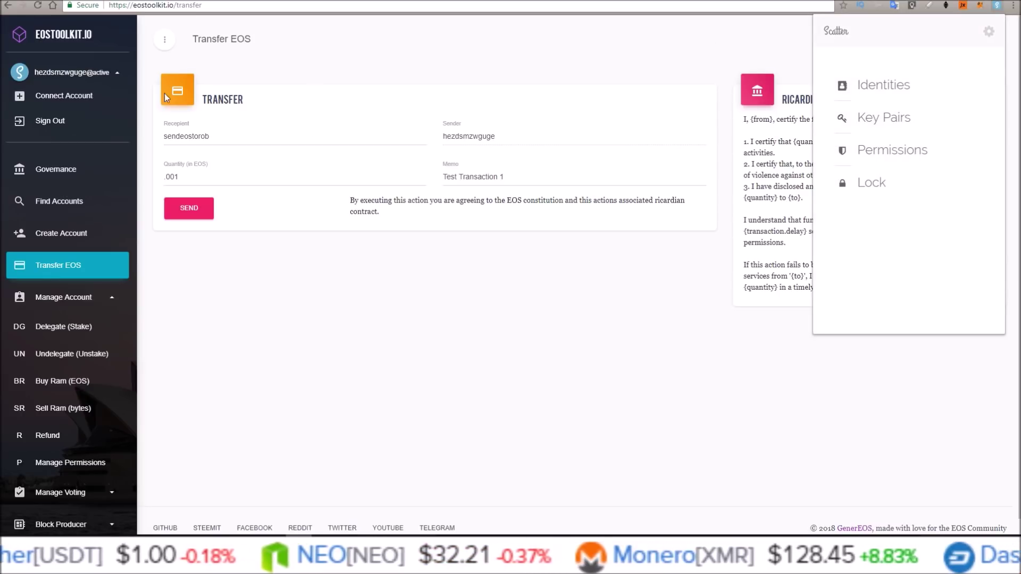
Sign in to EOSToolkit.io with the RandomRobin3433553 identity as sendeostorob@active
{"action": "left_click", "coordinate": [52, 98]}
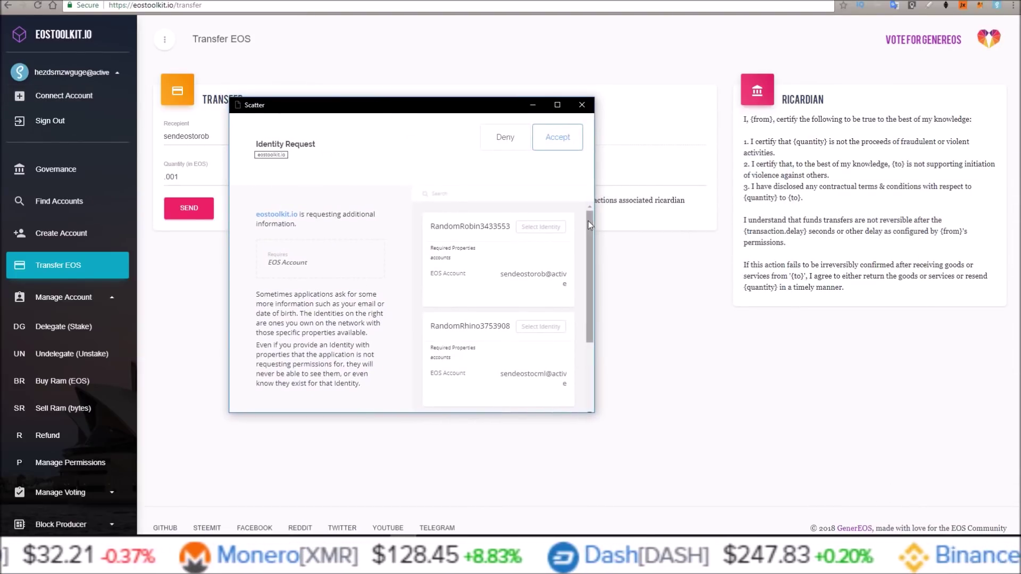
{"action": "scroll", "coordinate": [588, 221], "scroll_direction": "down", "scroll_amount": 2}
{"action": "scroll", "coordinate": [588, 222], "scroll_direction": "up", "scroll_amount": 2}
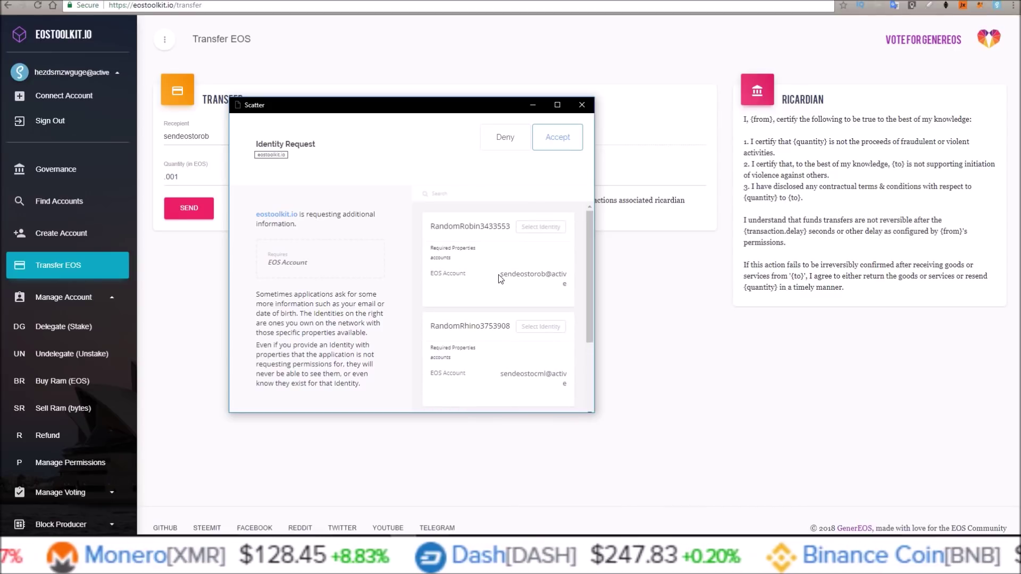
{"action": "left_click", "coordinate": [539, 227]}
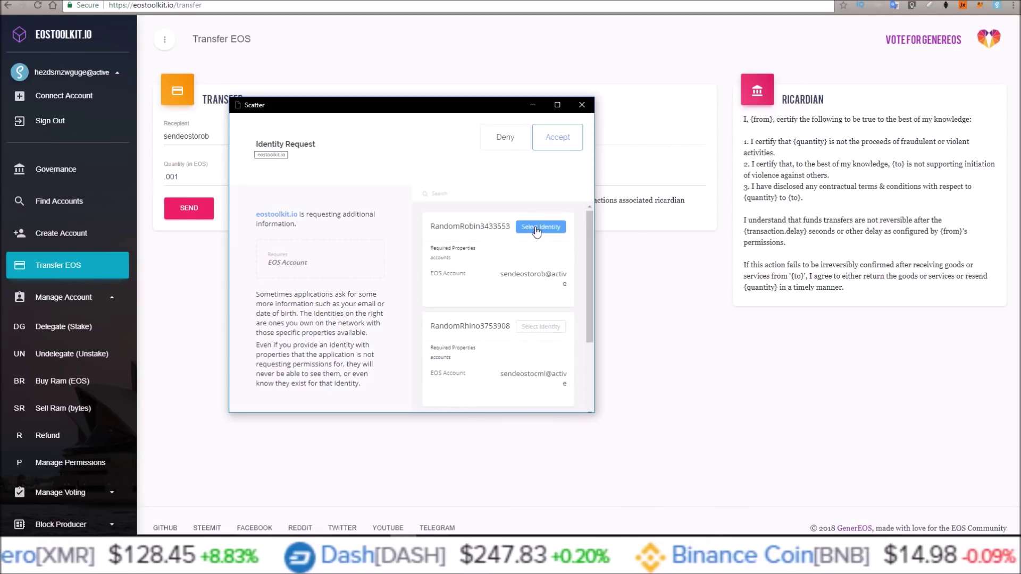
{"action": "left_click", "coordinate": [557, 137]}
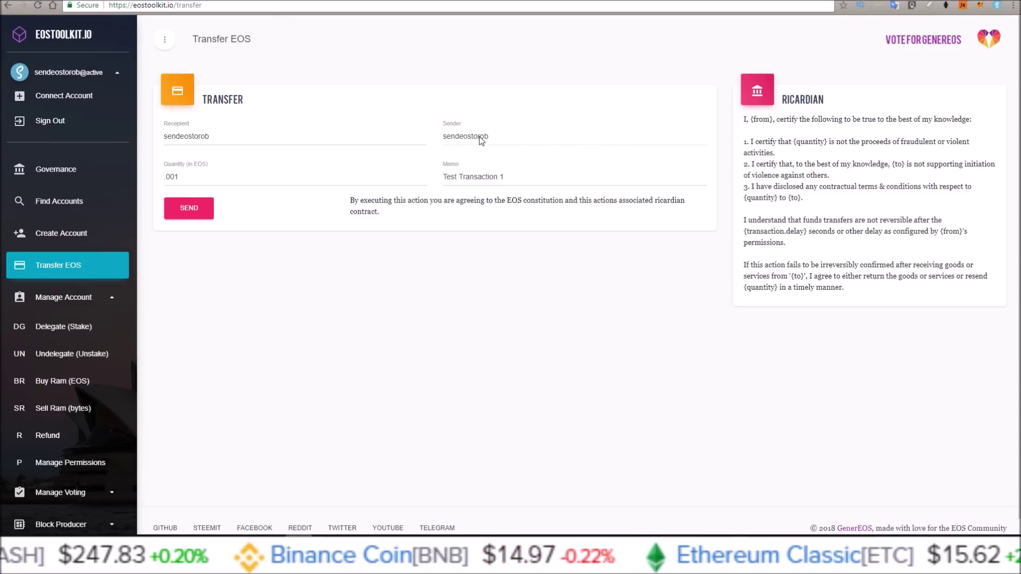
Empty the transfer form's recipient field
{"action": "double_click", "coordinate": [213, 137]}
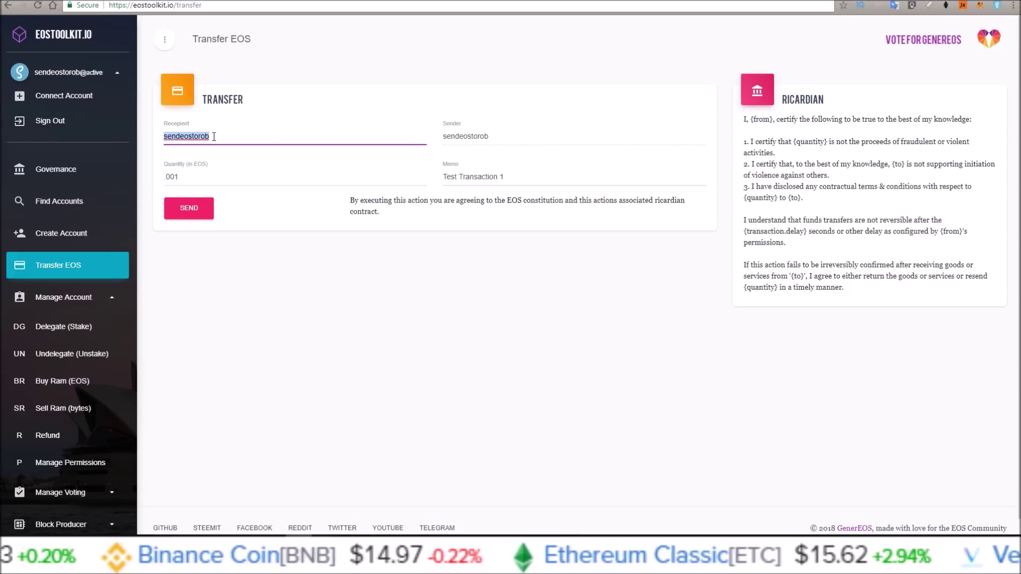
{"action": "key", "text": "BackSpace"}
{"action": "left_click", "coordinate": [214, 137]}
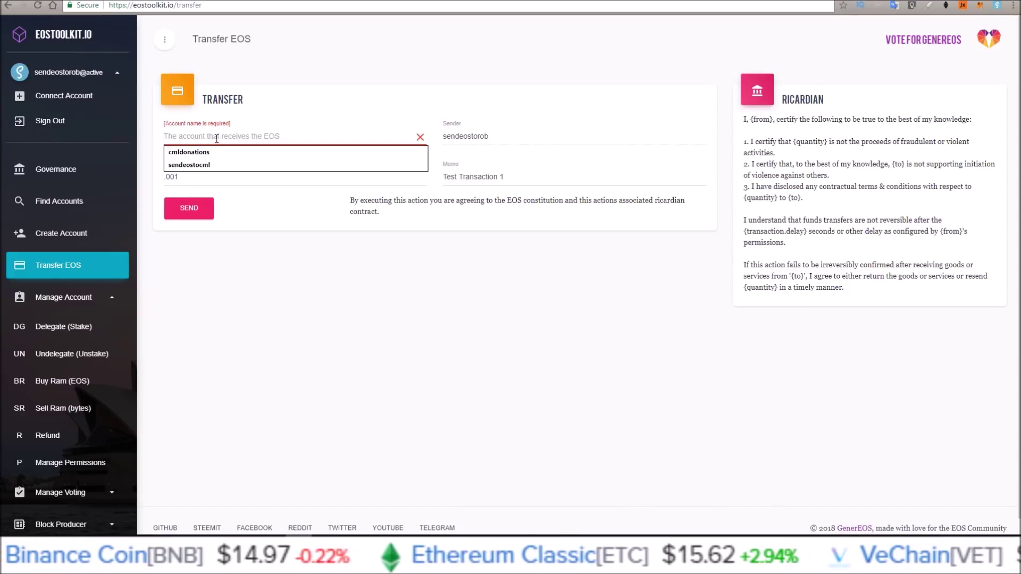
{"action": "key", "text": "ctrl+Tab"}
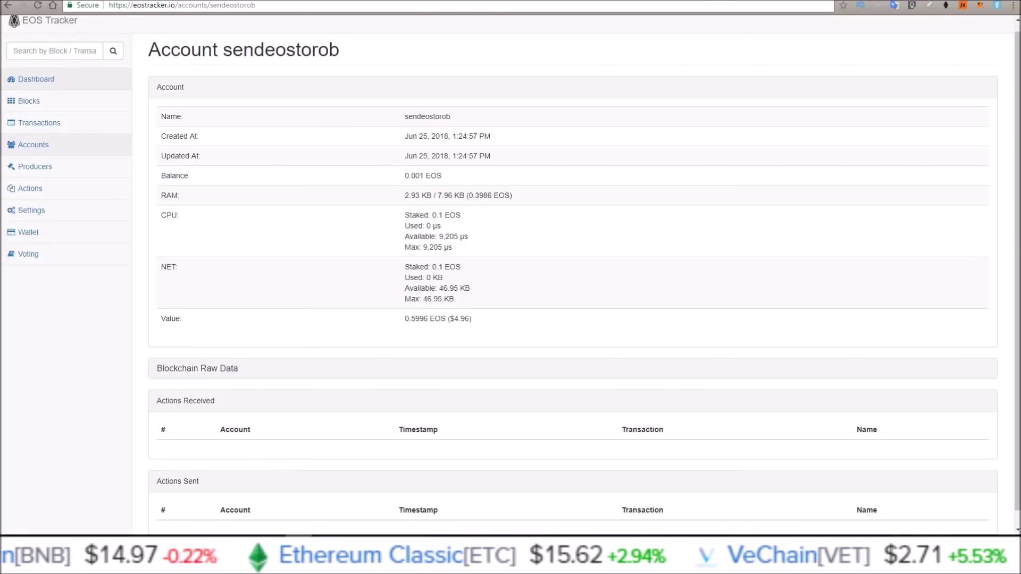
{"action": "key", "text": "ctrl+Tab"}
{"action": "key", "text": "ctrl+Tab"}
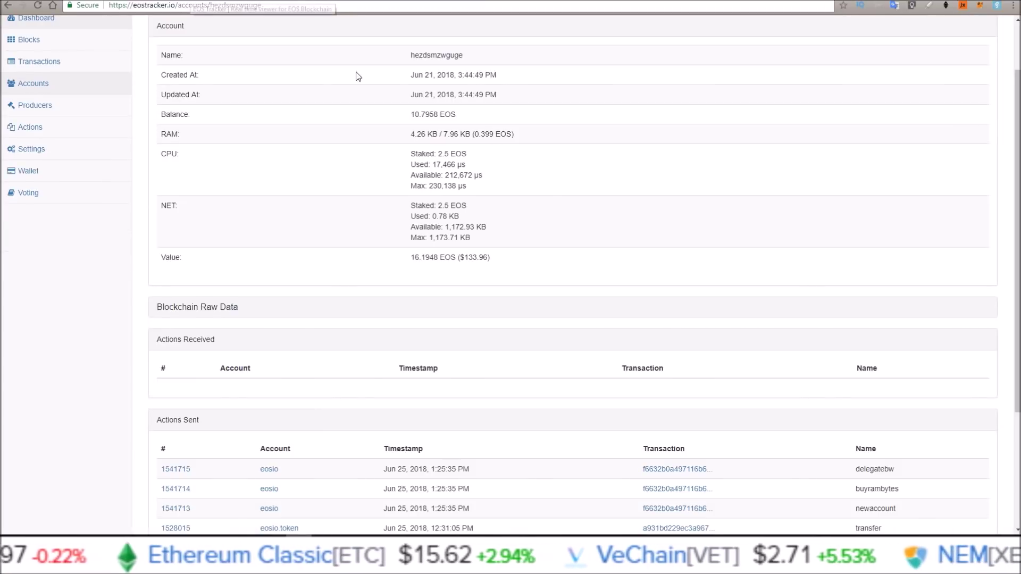
{"action": "double_click", "coordinate": [413, 56]}
{"action": "right_click", "coordinate": [420, 57]}
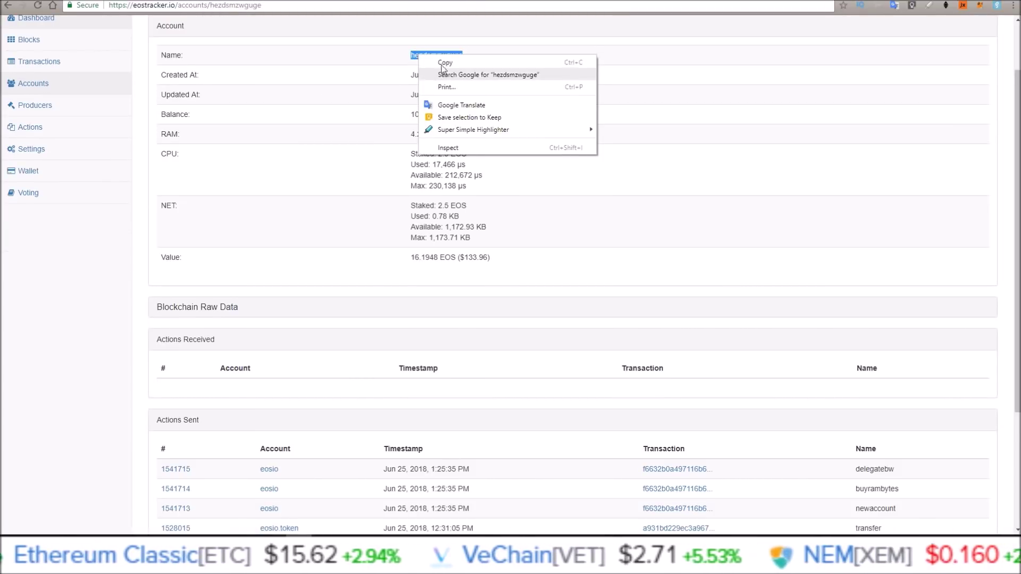
{"action": "left_click", "coordinate": [428, 63]}
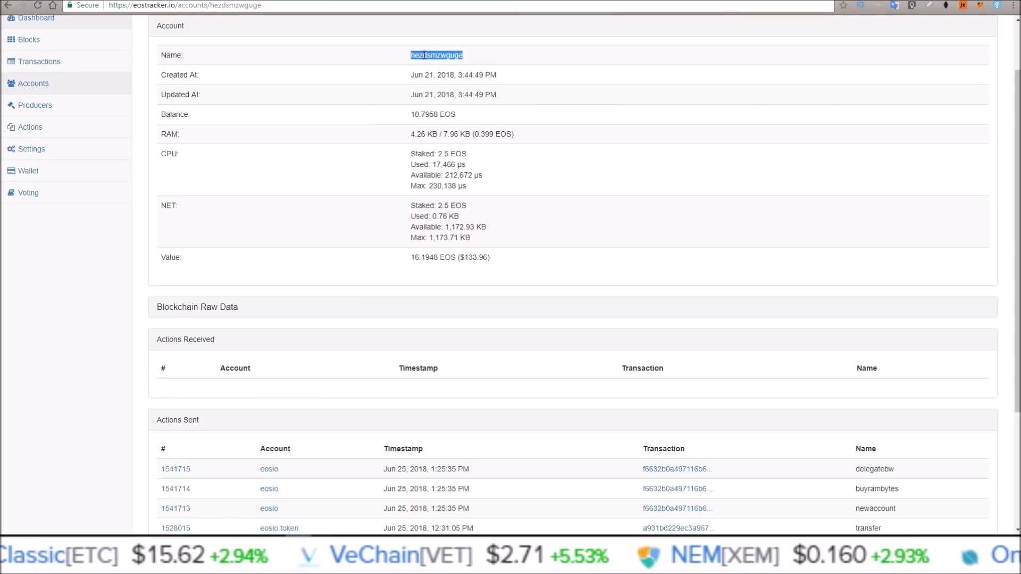
{"action": "key", "text": "ctrl+Tab"}
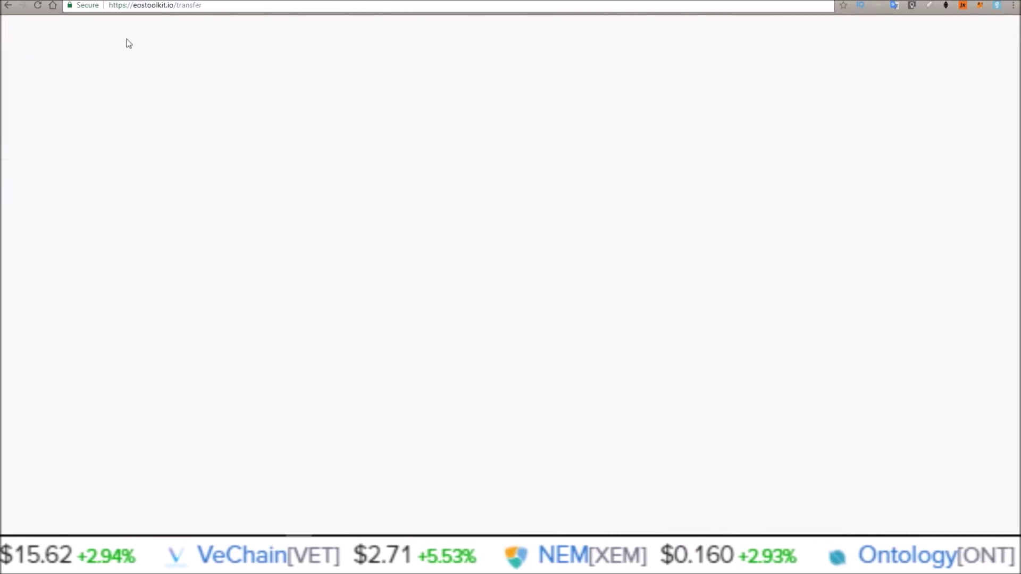
{"action": "left_click", "coordinate": [222, 137]}
{"action": "right_click", "coordinate": [219, 137]}
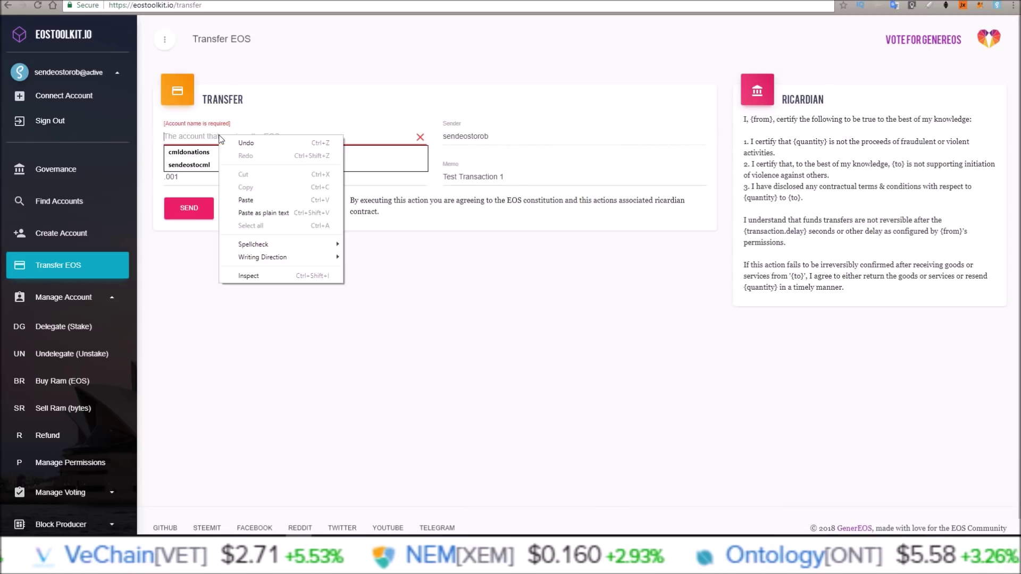
{"action": "left_click", "coordinate": [245, 199]}
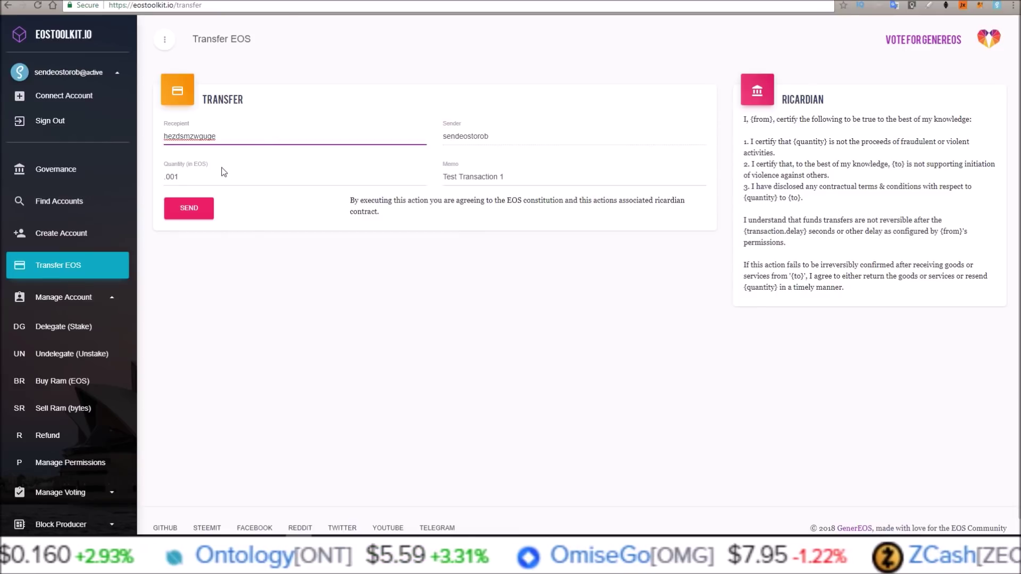
{"action": "left_click", "coordinate": [184, 176]}
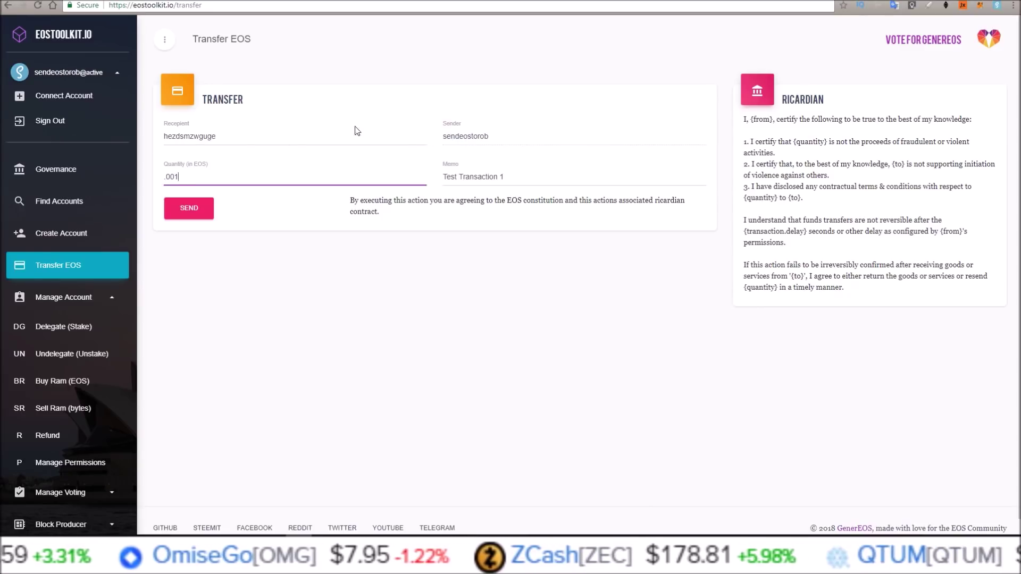
{"action": "left_click_drag", "start_coordinate": [446, 139], "coordinate": [442, 123]}
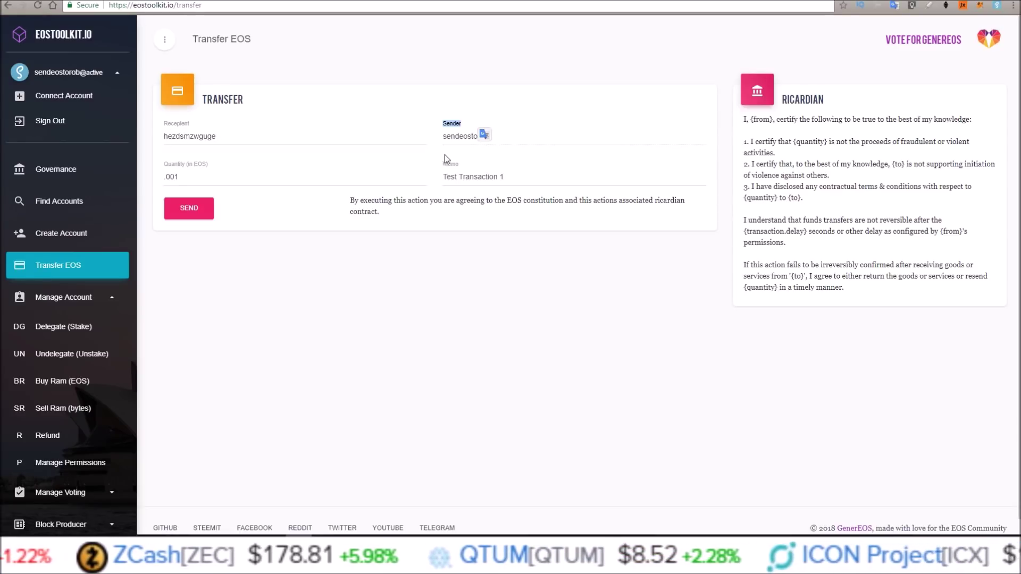
{"action": "left_click", "coordinate": [540, 141]}
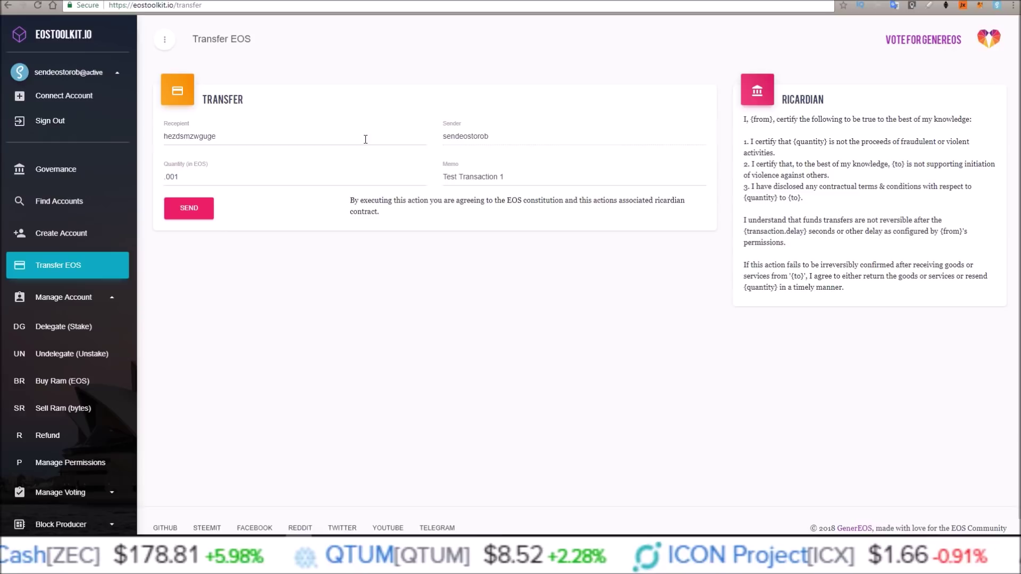
Send the 0.001 EOS transfer and approve its signature in Scatter
{"action": "left_click", "coordinate": [190, 209]}
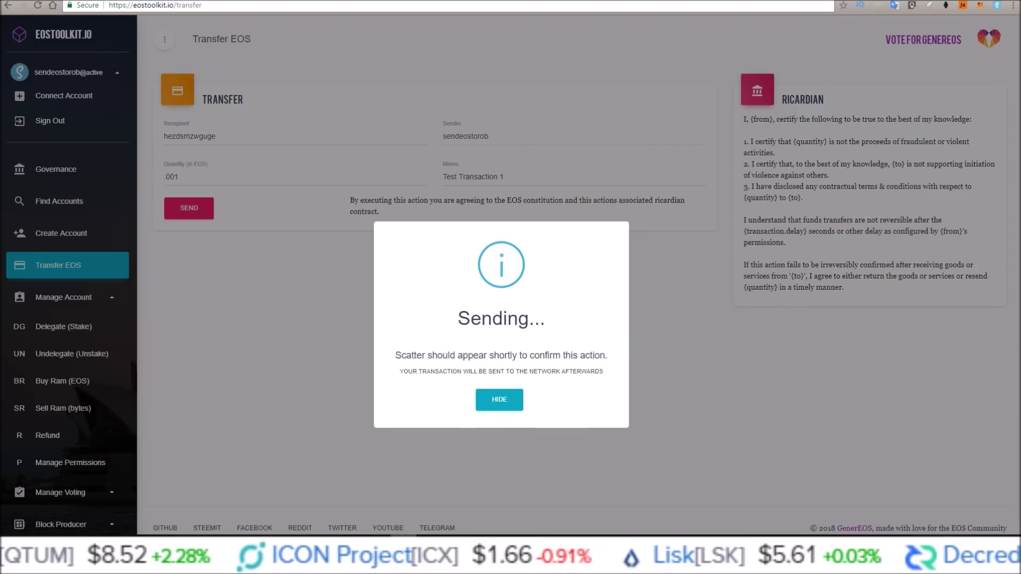
{"action": "left_click_drag", "start_coordinate": [781, 209], "coordinate": [439, 130]}
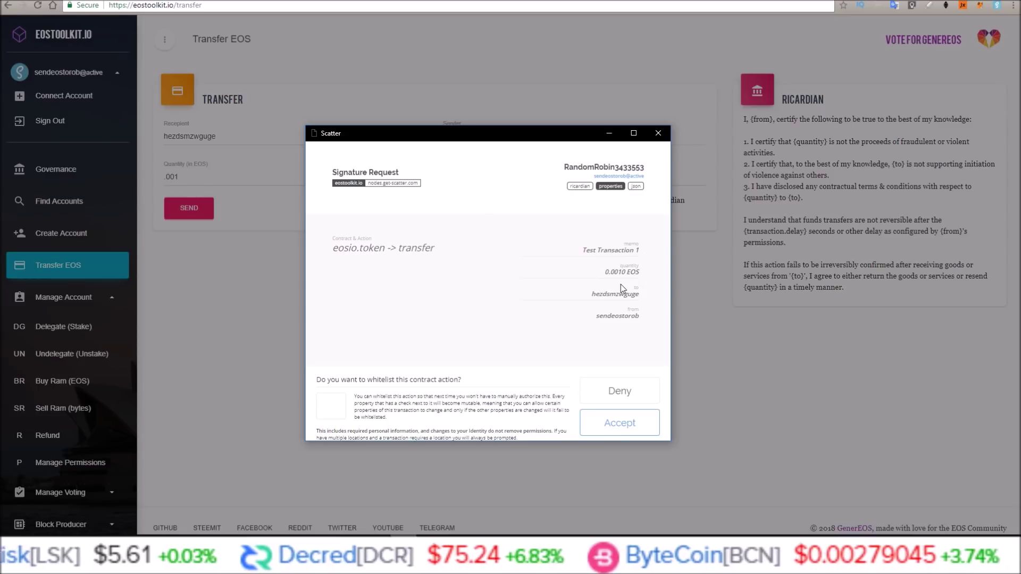
{"action": "left_click", "coordinate": [628, 424]}
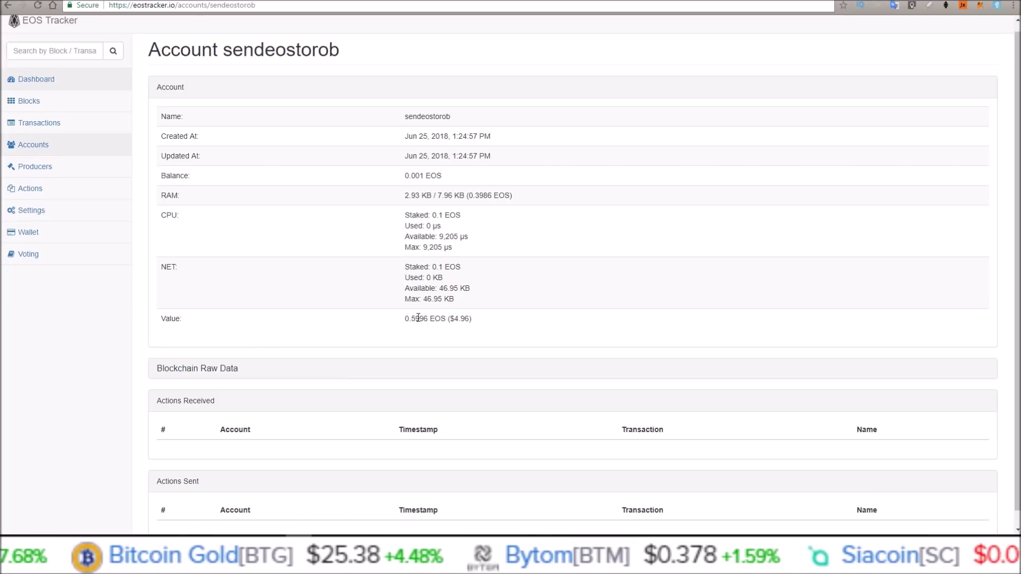
Reload sendeostorob's page and inspect action 1543112: 0.0010 EOS sent to hezdsmzwguge
{"action": "left_click", "coordinate": [38, 5]}
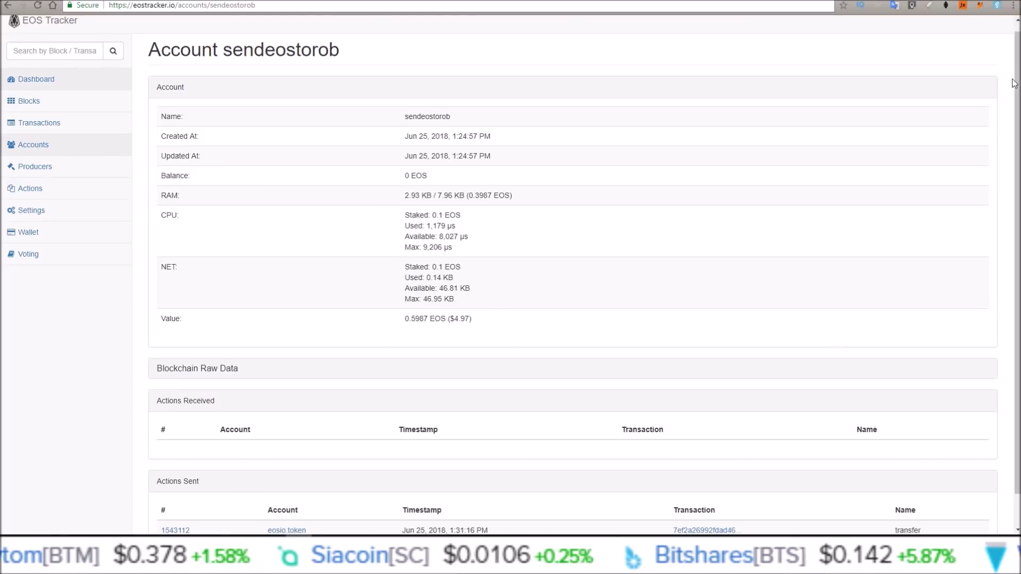
{"action": "scroll", "coordinate": [1003, 196], "scroll_direction": "down", "scroll_amount": 1}
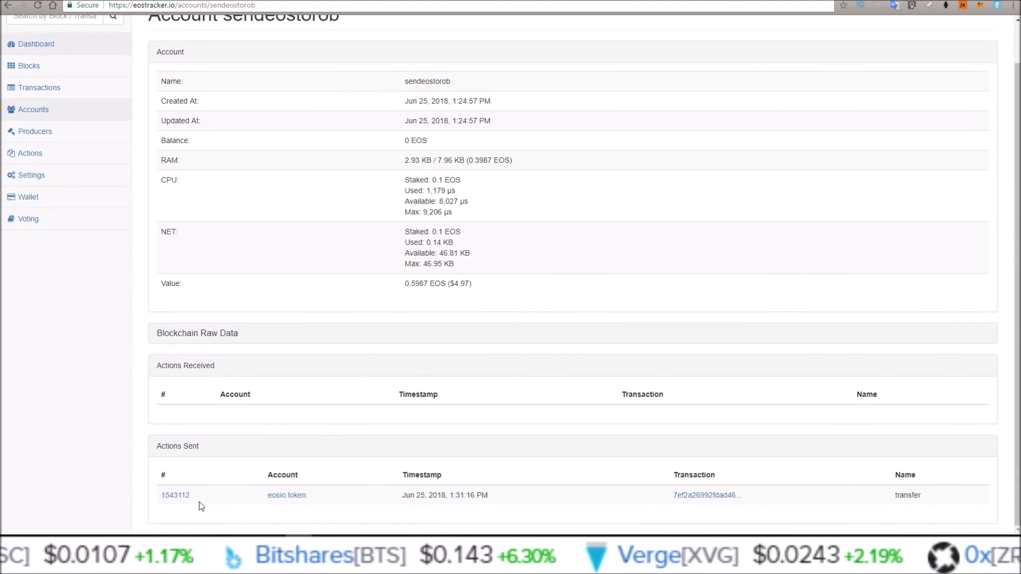
{"action": "left_click", "coordinate": [182, 498]}
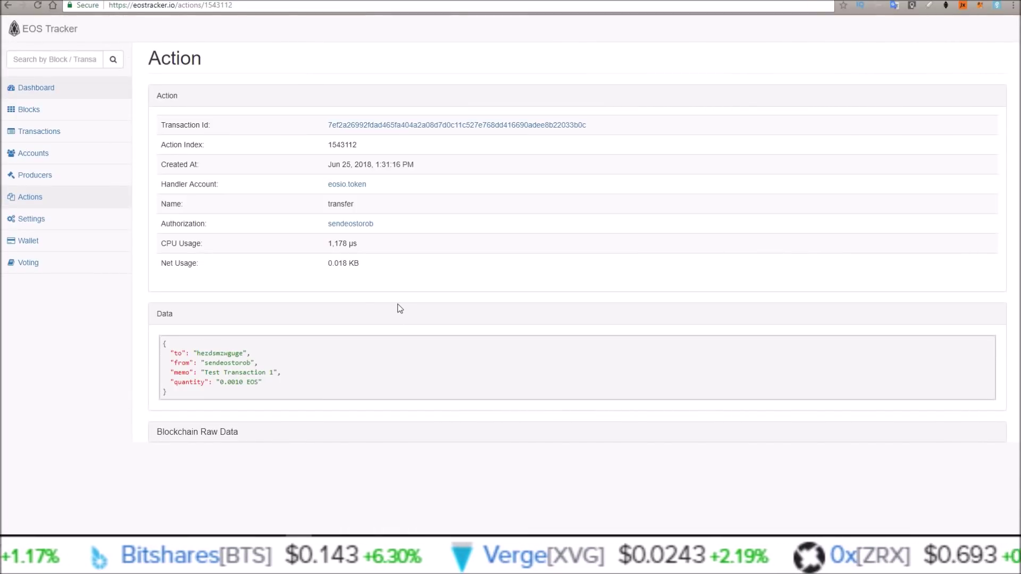
{"action": "left_click_drag", "start_coordinate": [220, 382], "coordinate": [255, 362]}
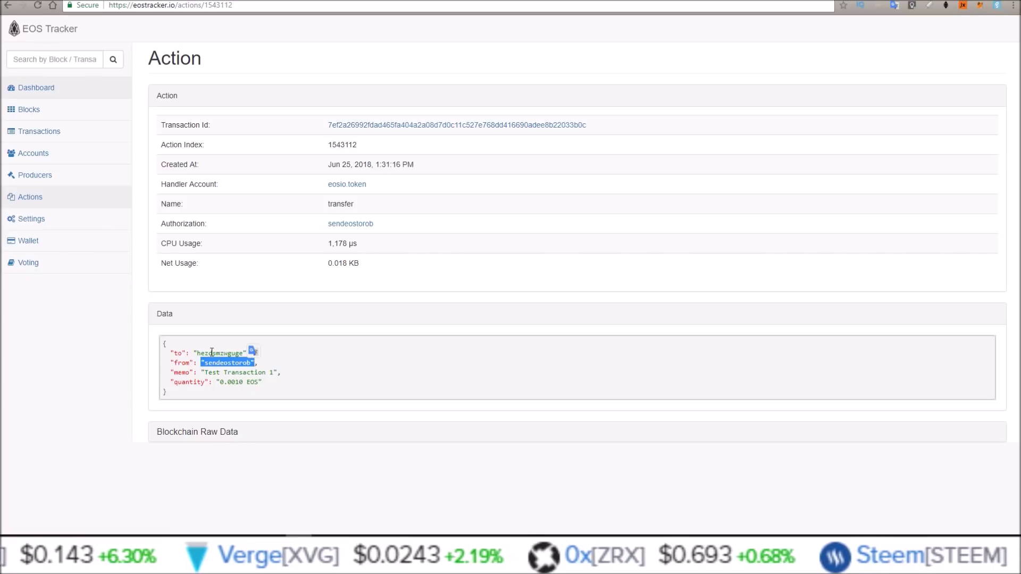
{"action": "left_click_drag", "start_coordinate": [196, 352], "coordinate": [252, 353]}
{"action": "left_click", "coordinate": [275, 353]}
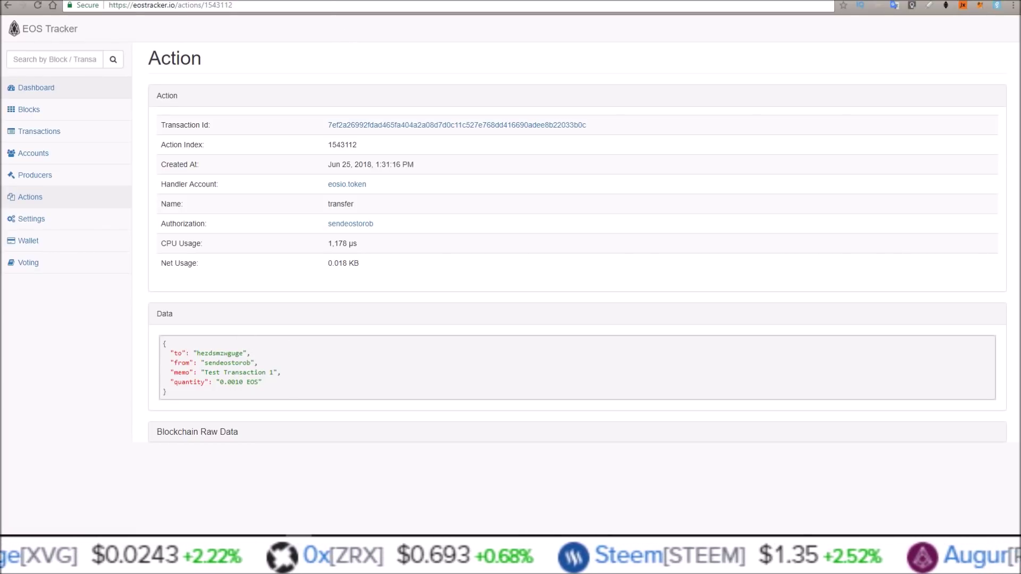
{"action": "key", "text": "ctrl+Tab"}
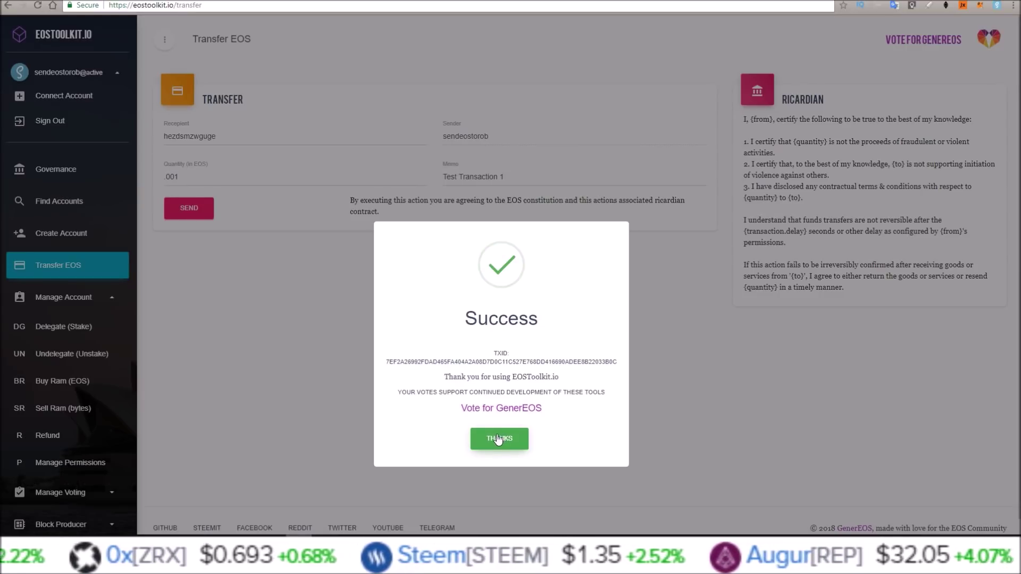
Dismiss the success message and open Create Account, ready to enter a new account name
{"action": "left_click", "coordinate": [498, 437]}
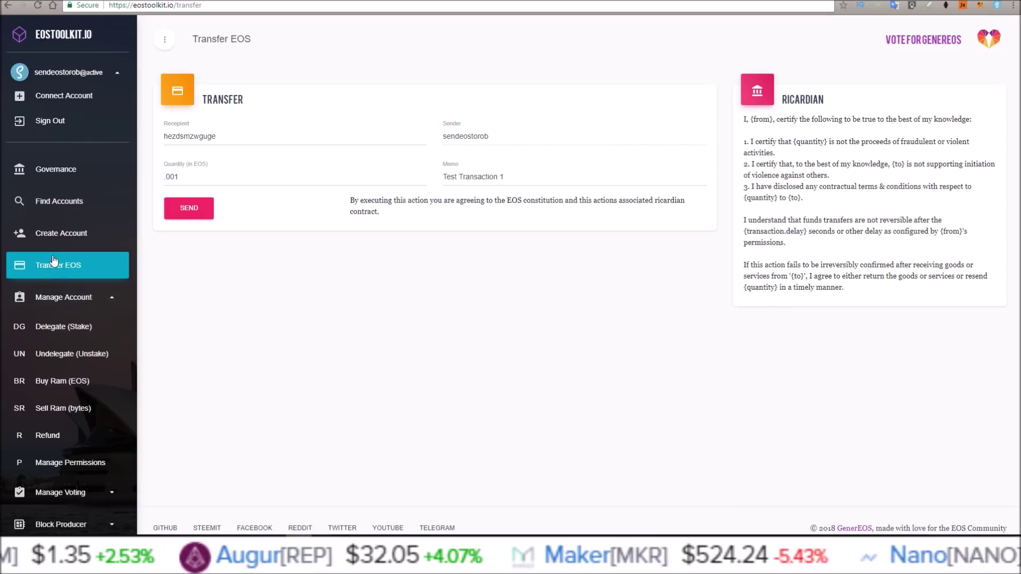
{"action": "left_click", "coordinate": [52, 239]}
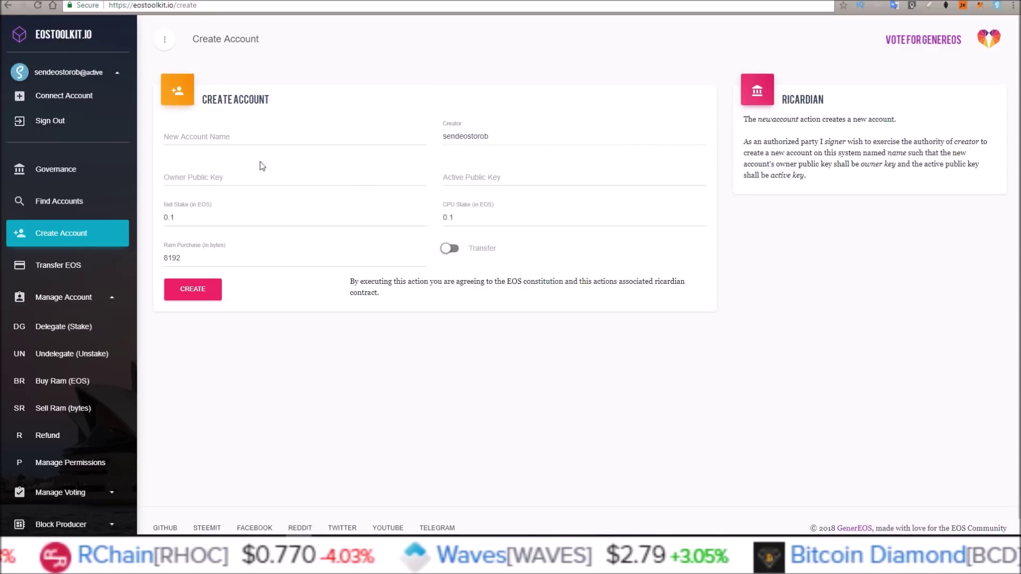
{"action": "left_click", "coordinate": [212, 134]}
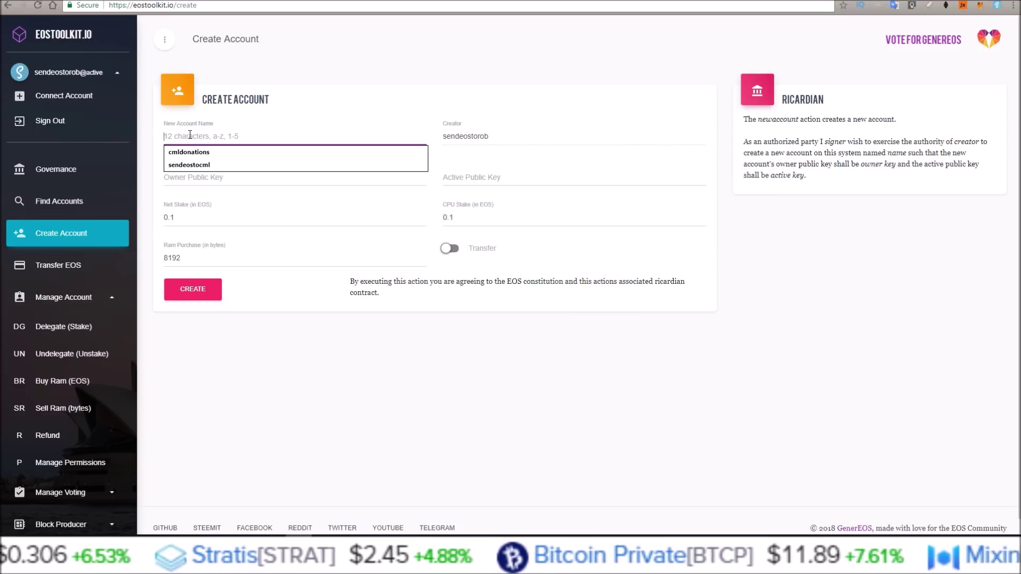
{"action": "left_click", "coordinate": [290, 216]}
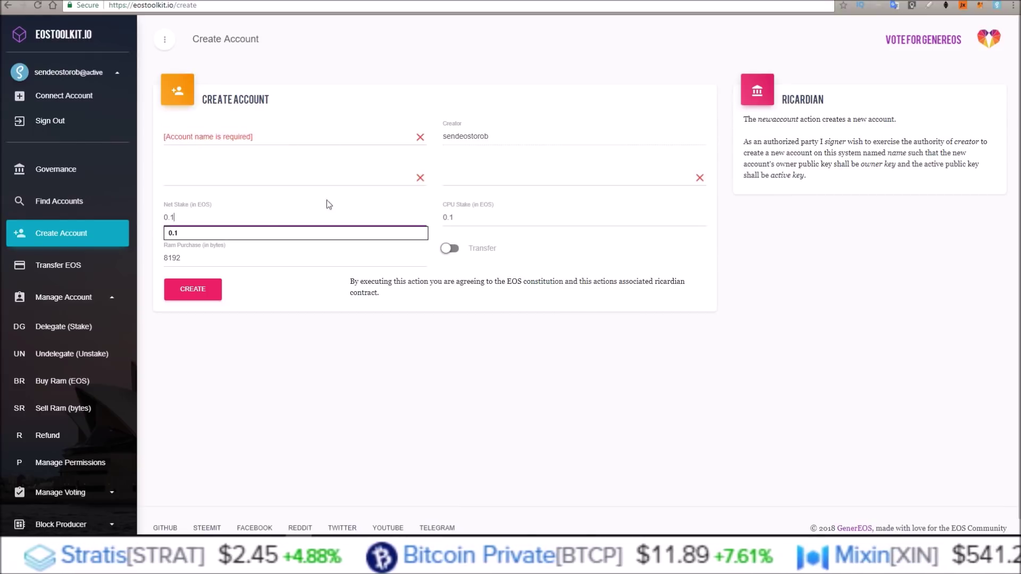